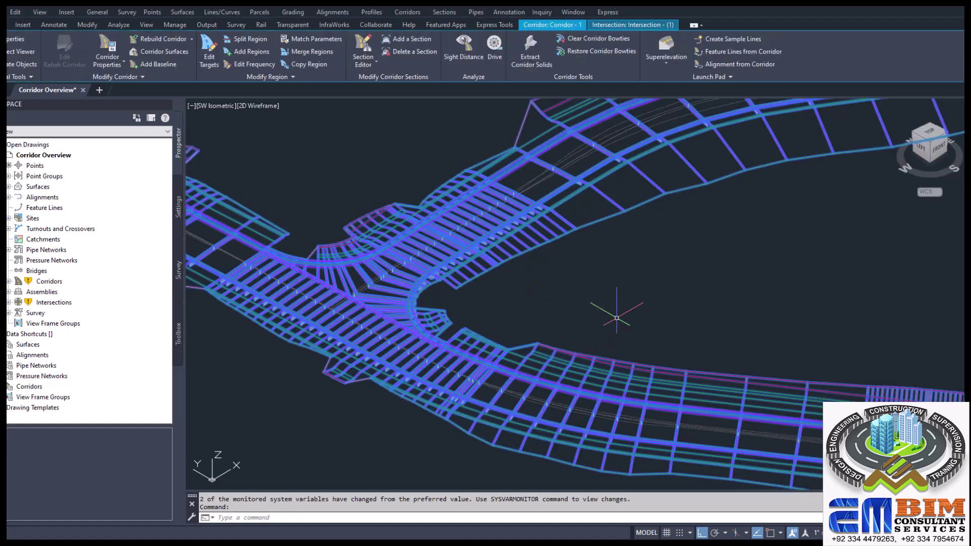
# - Select the corridor at the intersection and look over the intersection editing tools and the corridor editing tools
pyautogui.press('Escape')
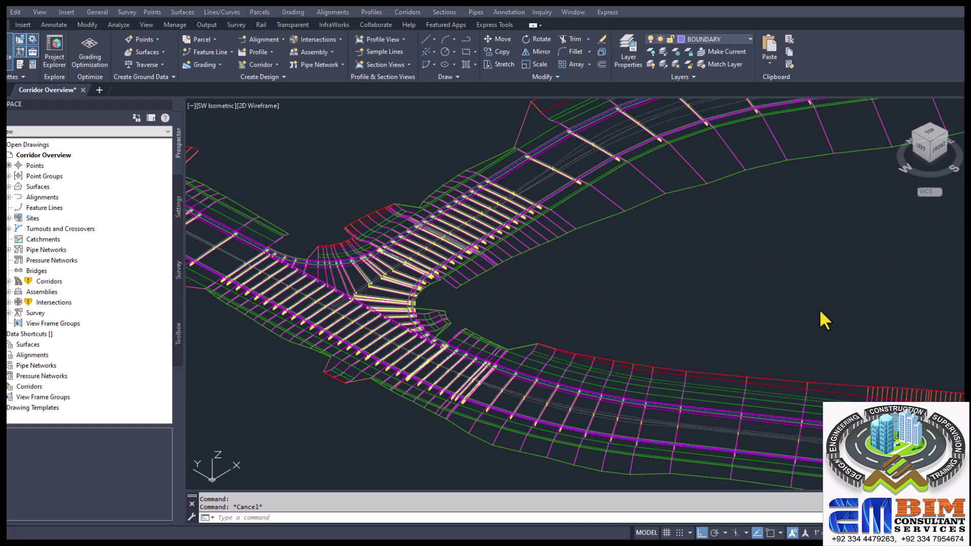
pyautogui.click(399, 300)
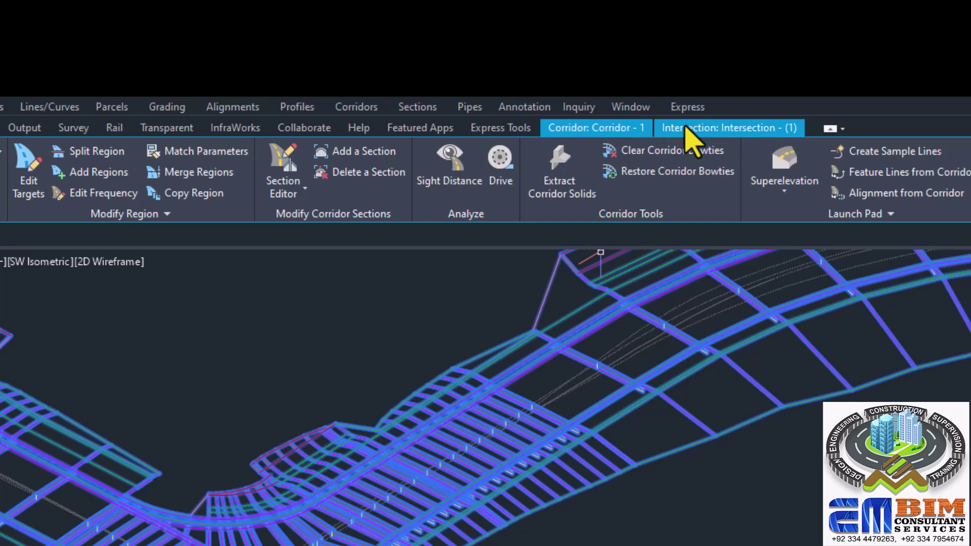
pyautogui.click(715, 132)
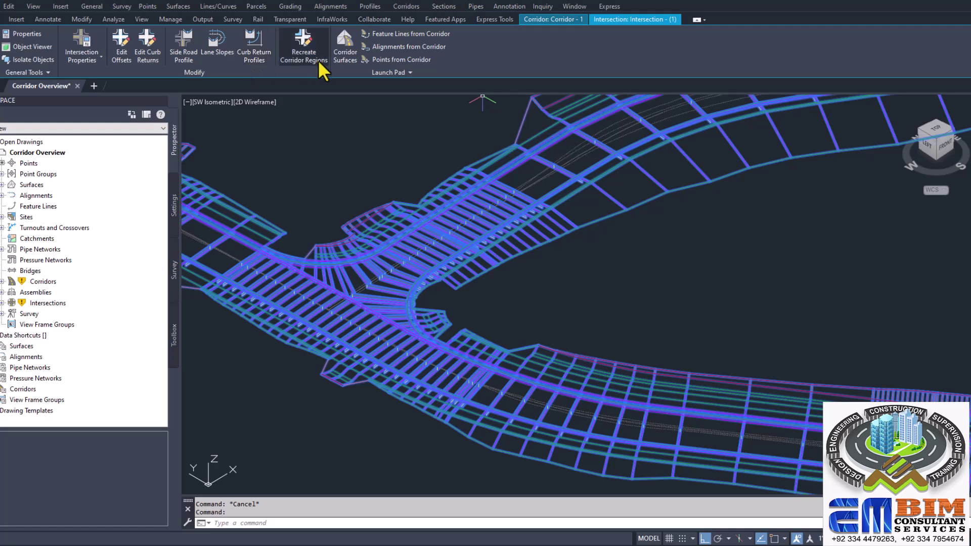
pyautogui.click(556, 20)
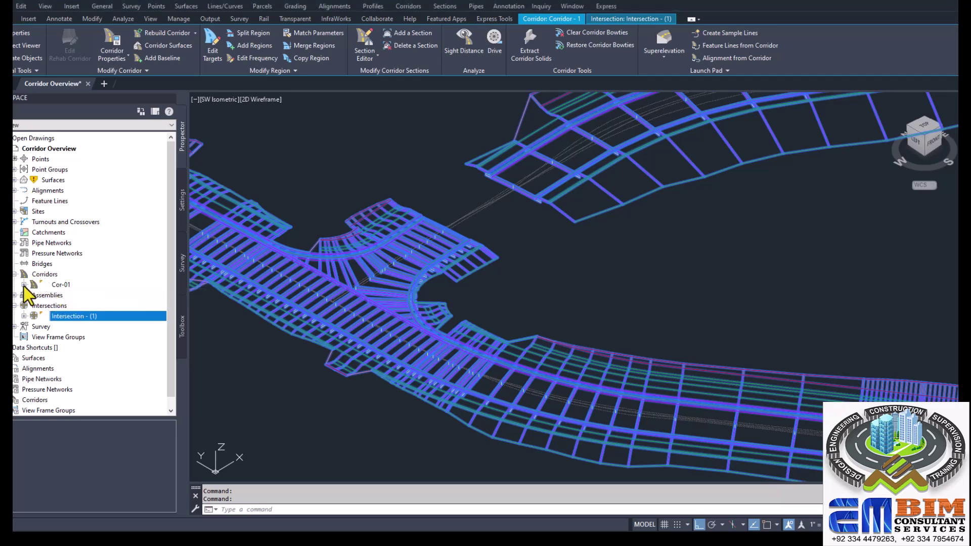
pyautogui.click(65, 283)
pyautogui.rightClick(65, 284)
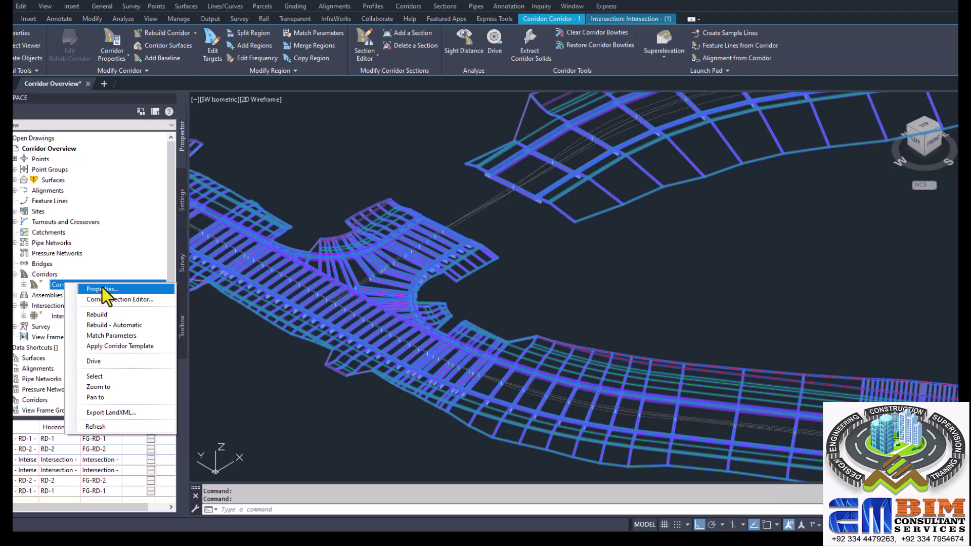
pyautogui.click(288, 176)
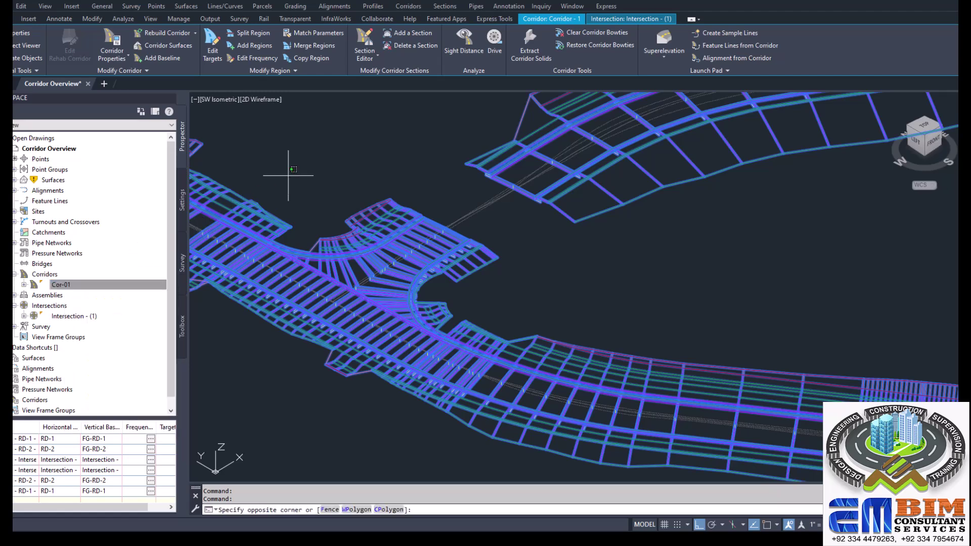
pyautogui.click(218, 201)
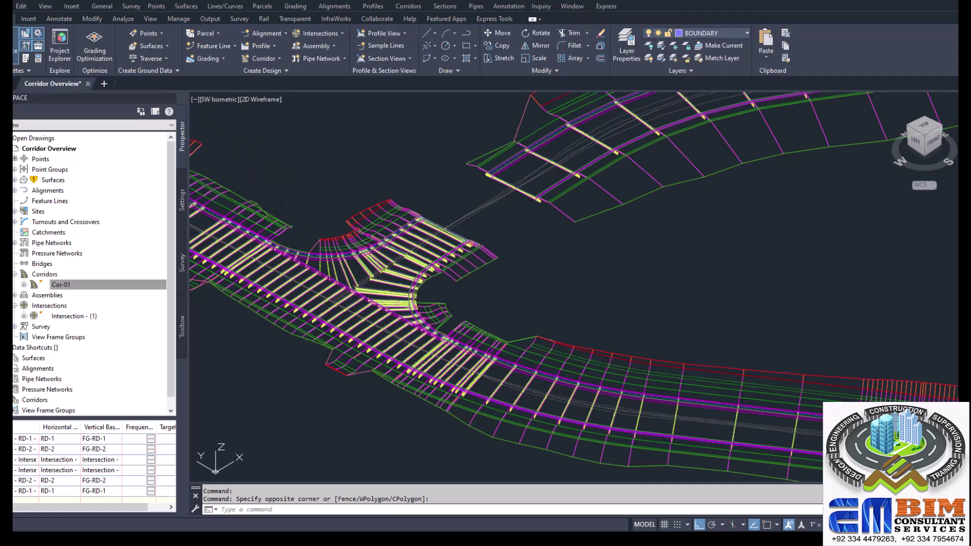
# - Review the parameters, codes, feature lines, surfaces, boundaries and slope patterns in the corridor properties of Cor-01, and close them without changes
pyautogui.click(232, 233)
pyautogui.click(115, 52)
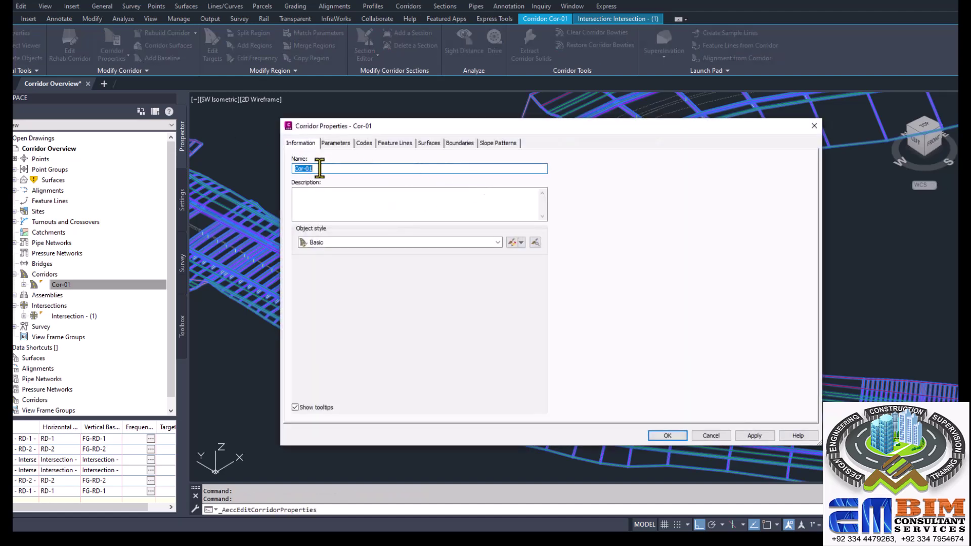
pyautogui.click(335, 145)
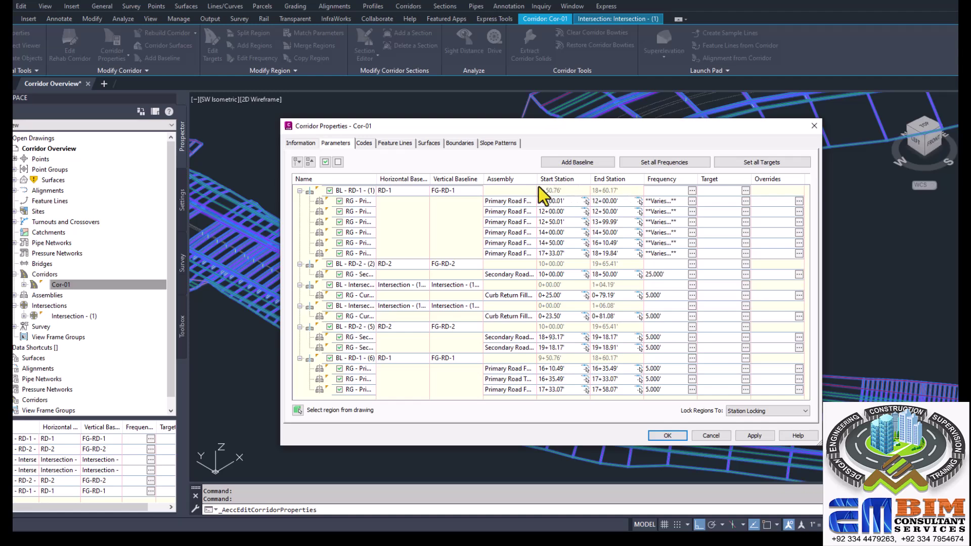
pyautogui.click(364, 144)
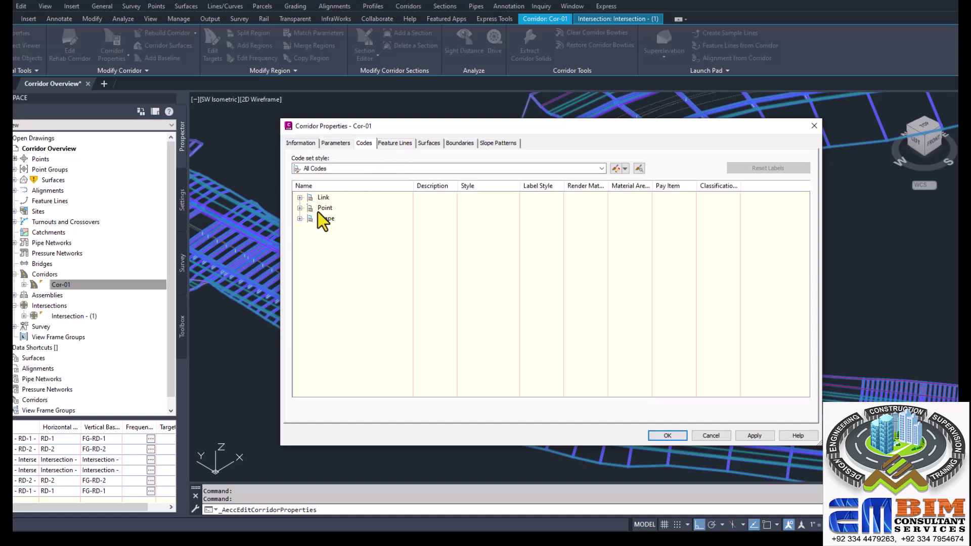
pyautogui.click(394, 145)
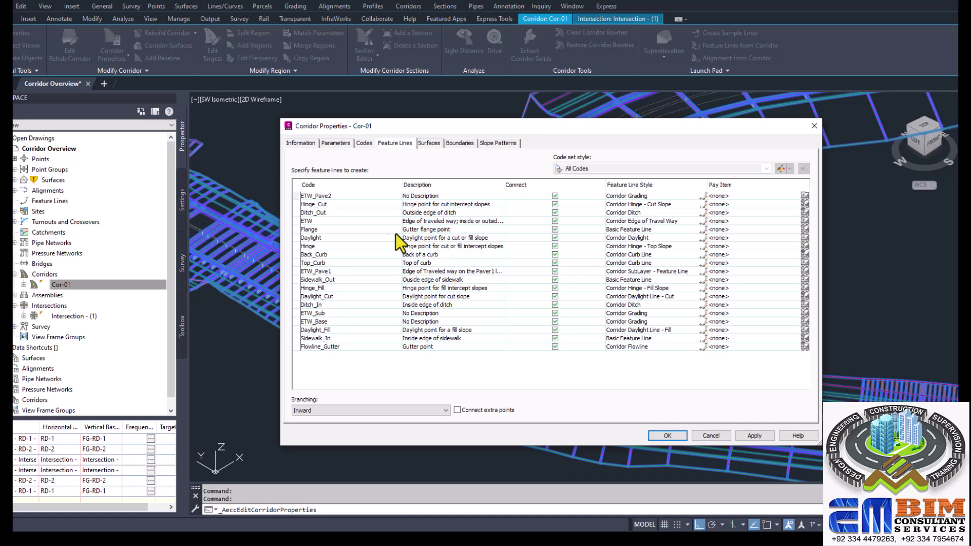
pyautogui.click(429, 145)
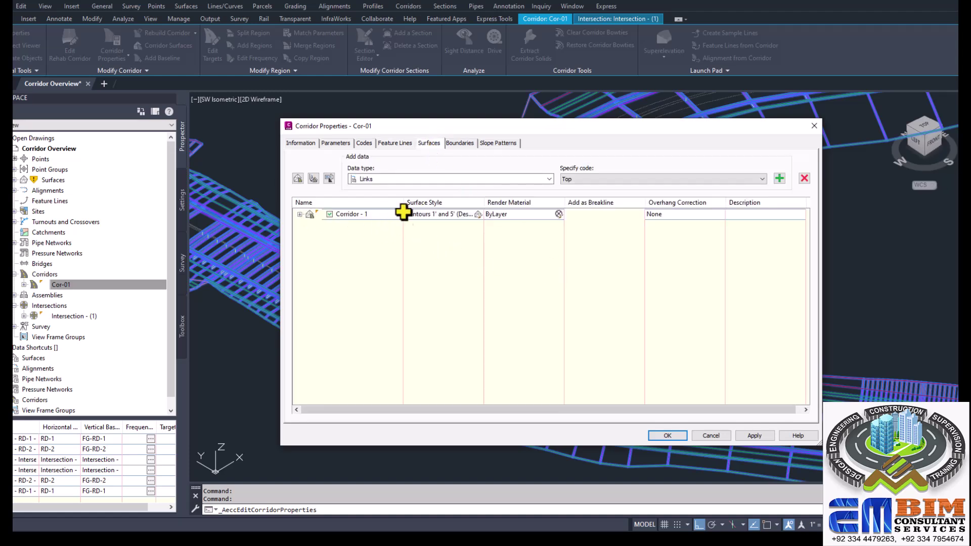
pyautogui.click(466, 145)
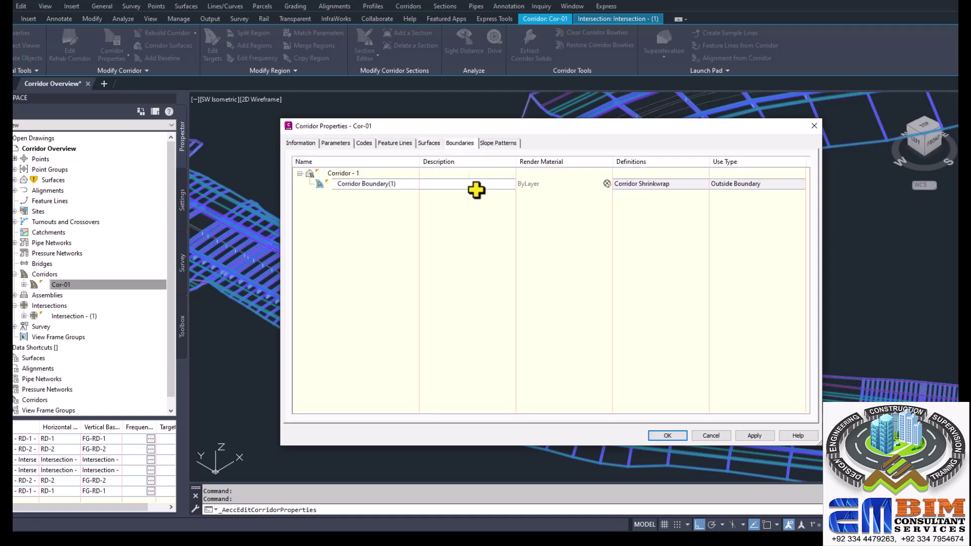
pyautogui.click(498, 144)
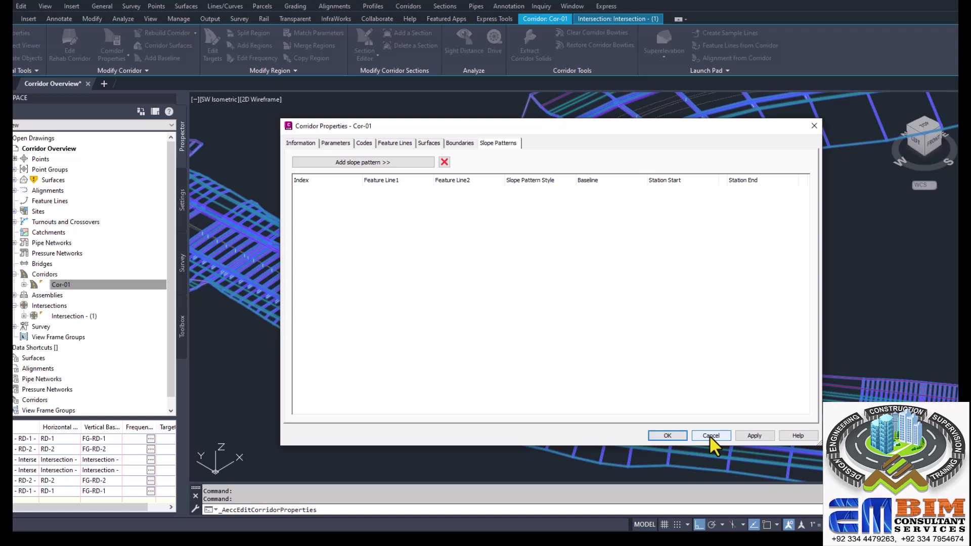
pyautogui.click(711, 436)
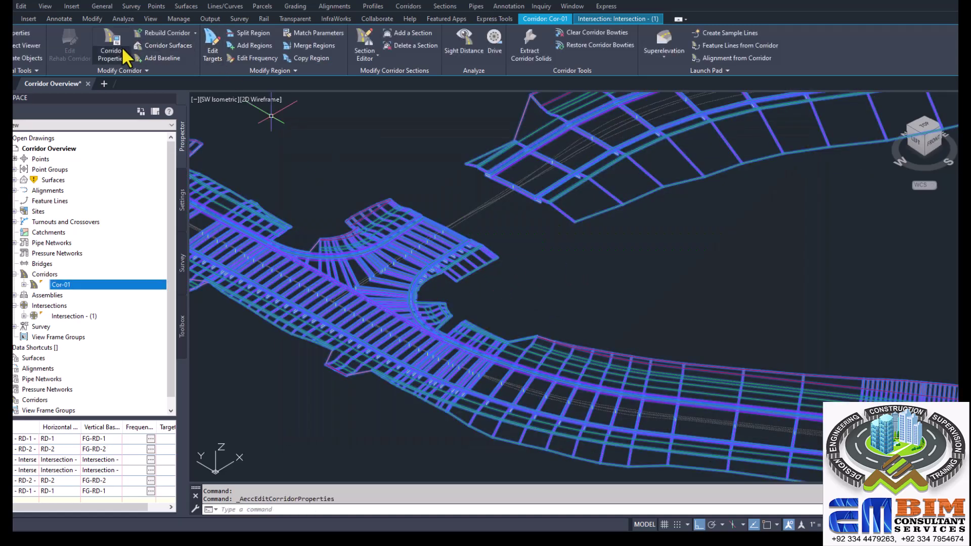
# - Reopen the parameters of Cor-01 and inspect the assembly assigned to the RD-1 regions starting at 14+50.00 and 12+00.00
pyautogui.press('Return')
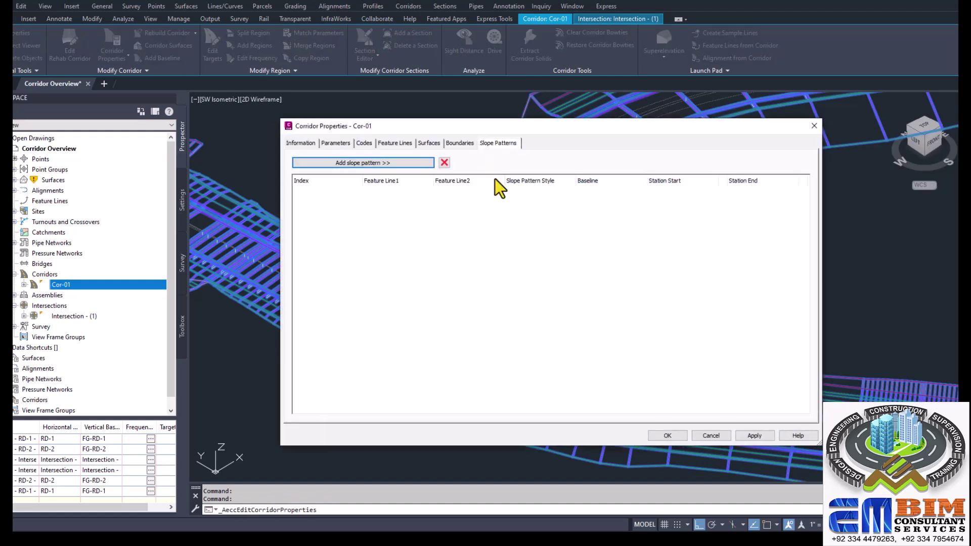
pyautogui.click(335, 143)
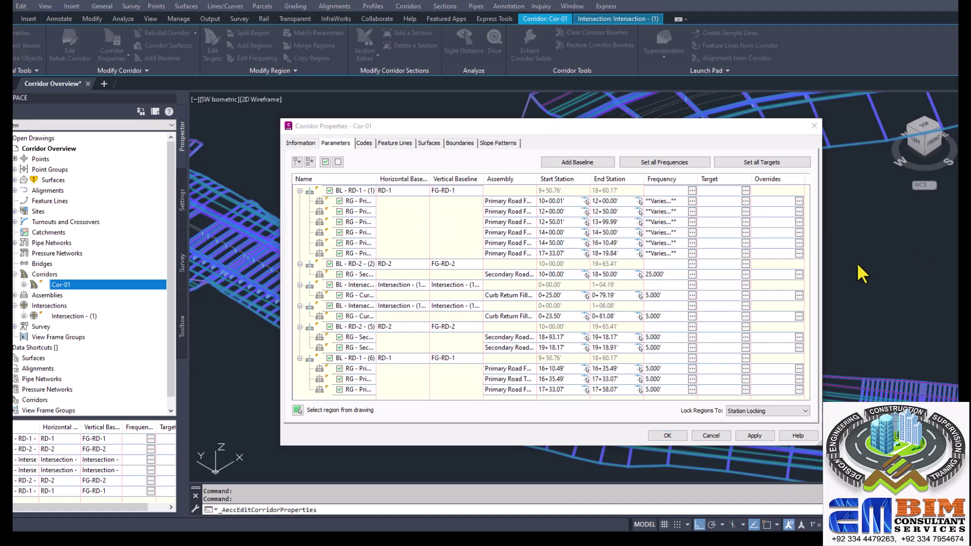
pyautogui.click(495, 240)
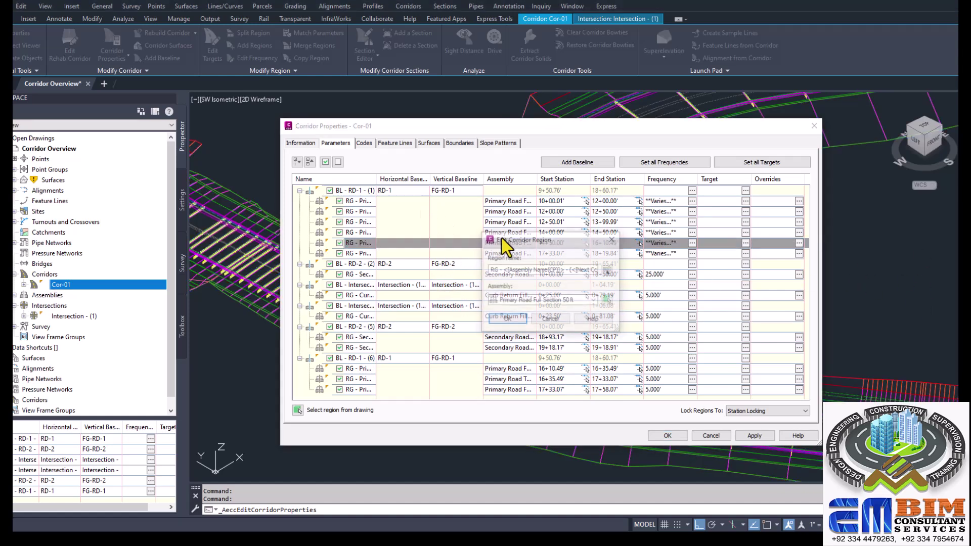
pyautogui.press('Escape')
pyautogui.click(507, 213)
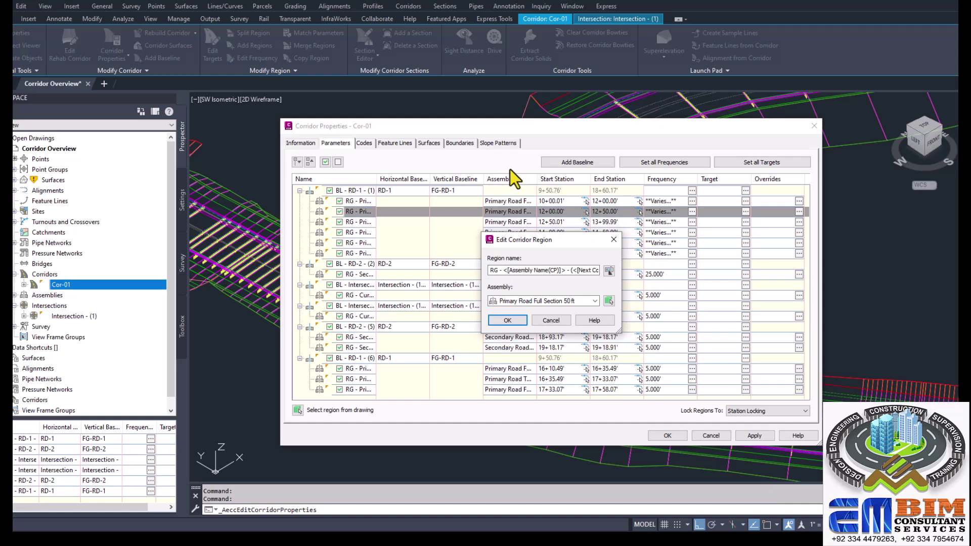
pyautogui.click(613, 240)
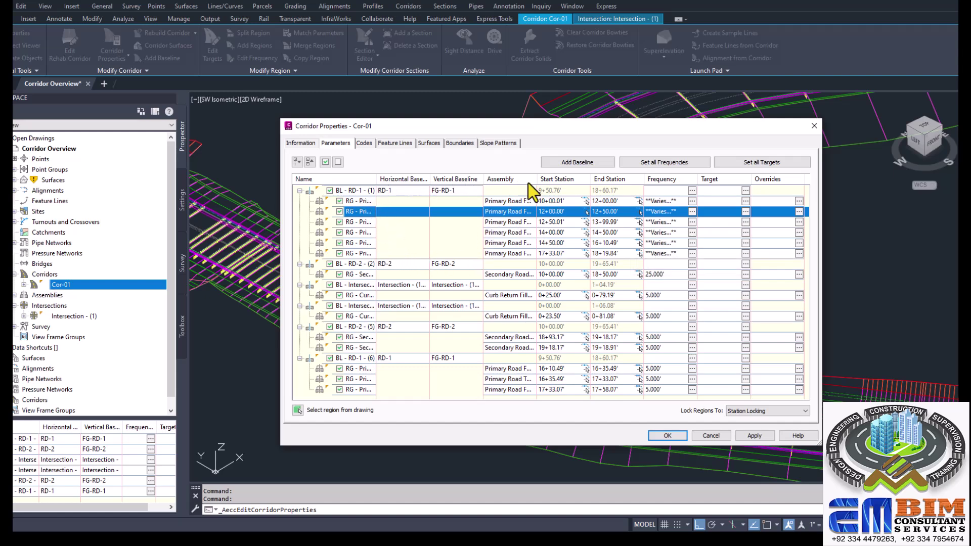
pyautogui.moveTo(462, 191)
pyautogui.mouseDown()
pyautogui.moveTo(377, 208)
pyautogui.moveTo(390, 192)
pyautogui.moveTo(476, 195)
pyautogui.mouseUp()
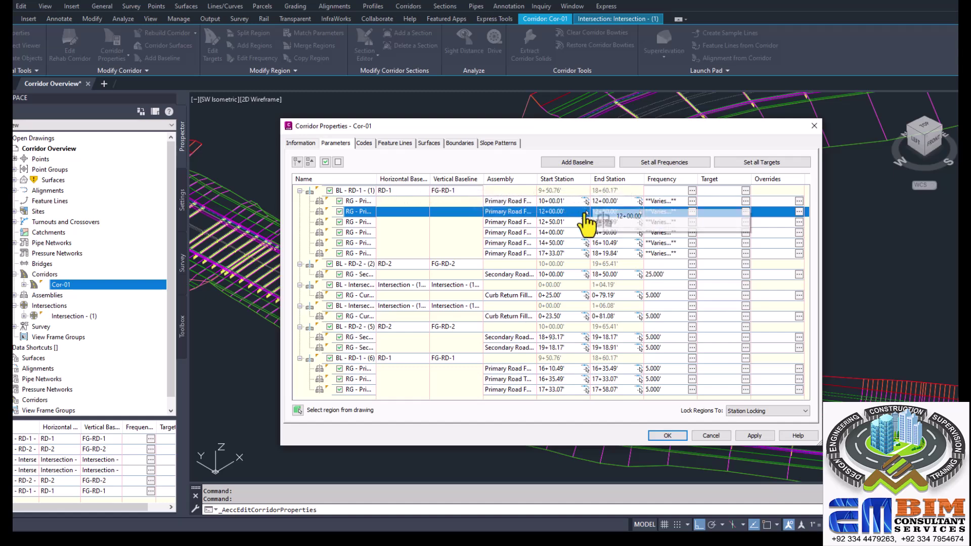
pyautogui.moveTo(523, 208); pyautogui.dragTo(520, 245)
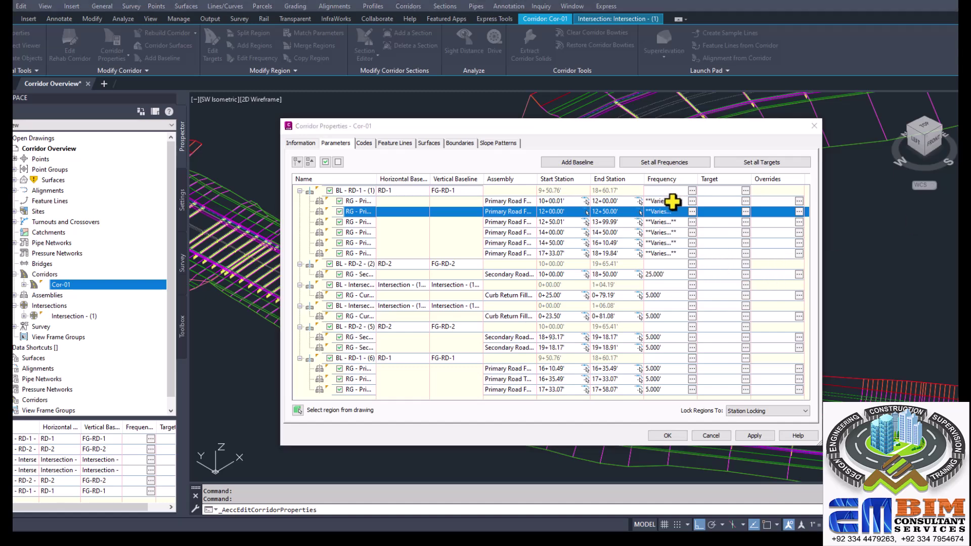
pyautogui.moveTo(675, 202); pyautogui.dragTo(675, 204)
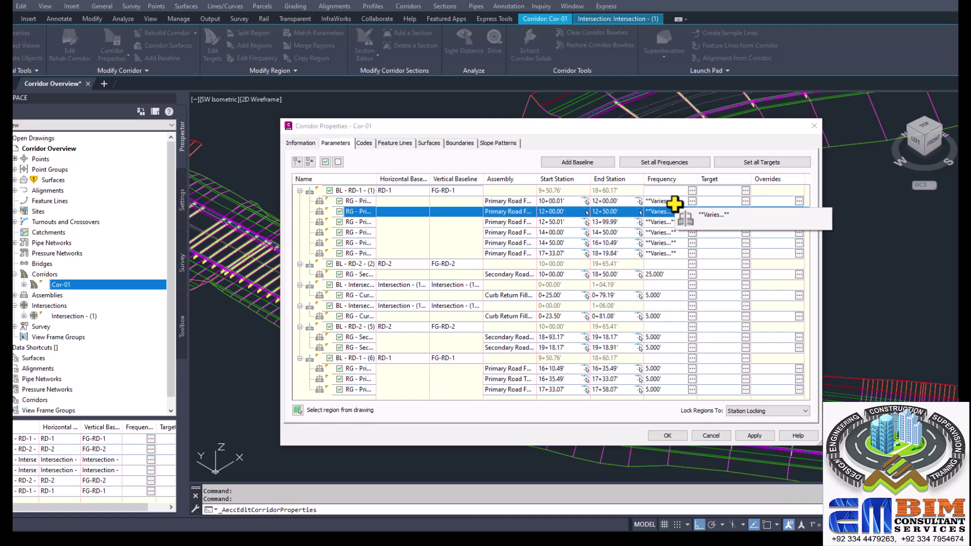
pyautogui.moveTo(675, 204); pyautogui.dragTo(677, 209)
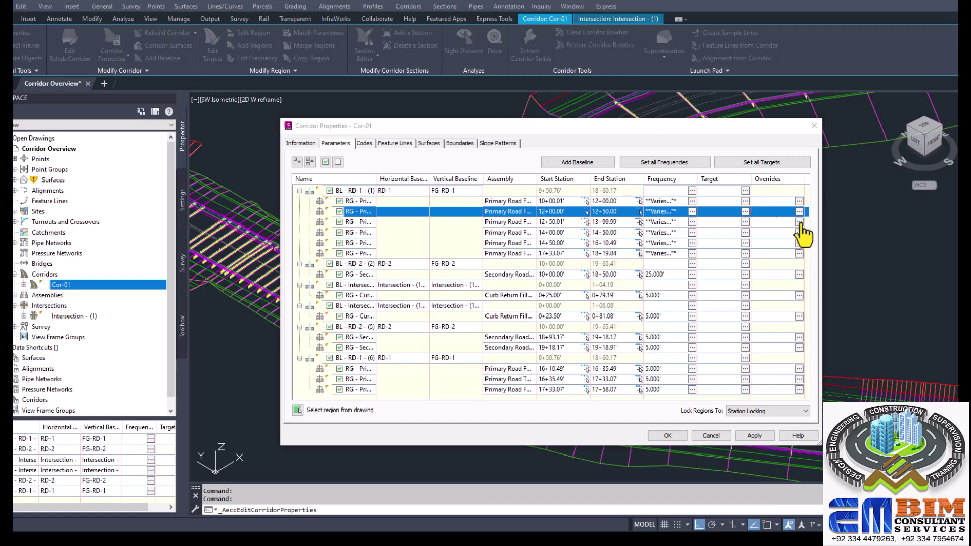
pyautogui.click(664, 212)
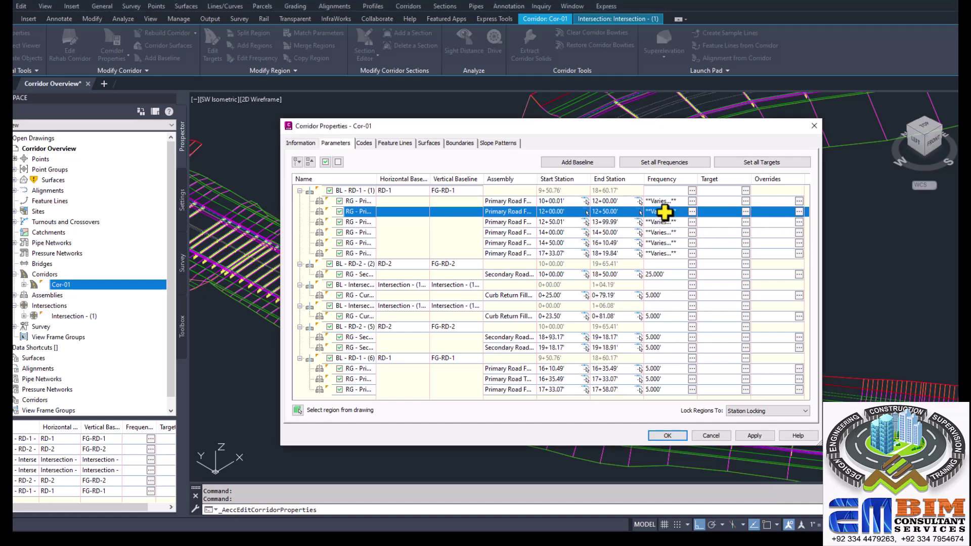
# - Examine the assembly frequency settings of the RD-1 regions starting at 12+00.00, 12+50.01, 14+00.00 and 14+50.00, leaving them unedited
pyautogui.click(691, 212)
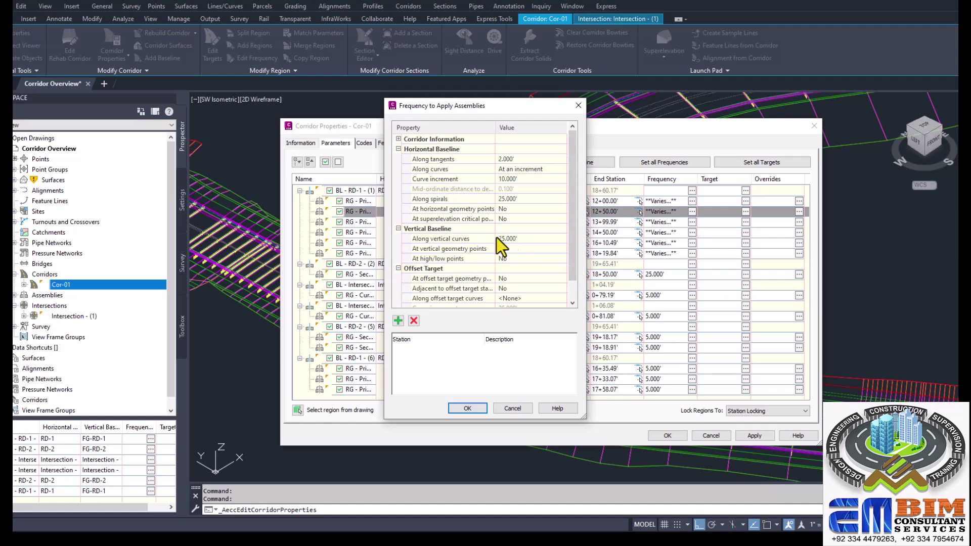
pyautogui.moveTo(574, 228); pyautogui.dragTo(574, 256)
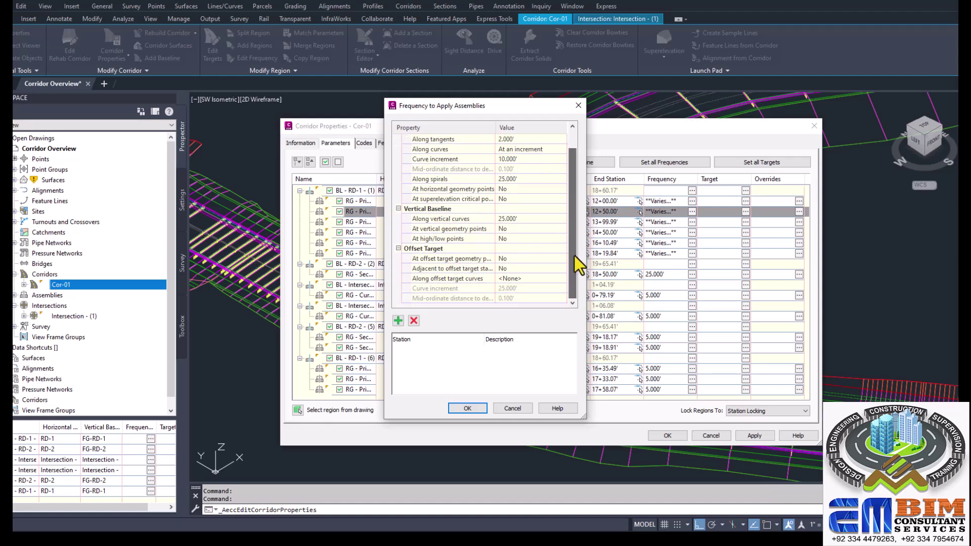
pyautogui.click(578, 106)
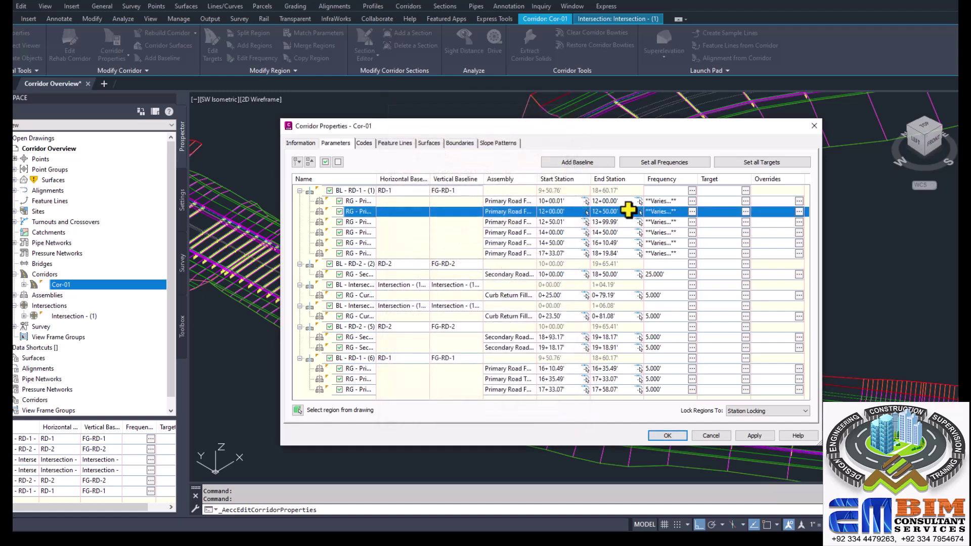
pyautogui.click(691, 223)
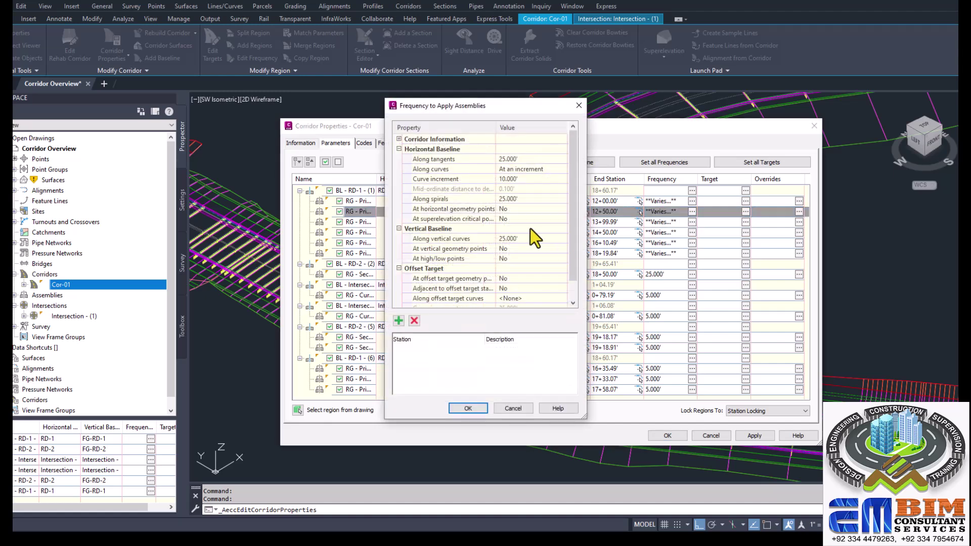
pyautogui.click(577, 107)
pyautogui.click(691, 232)
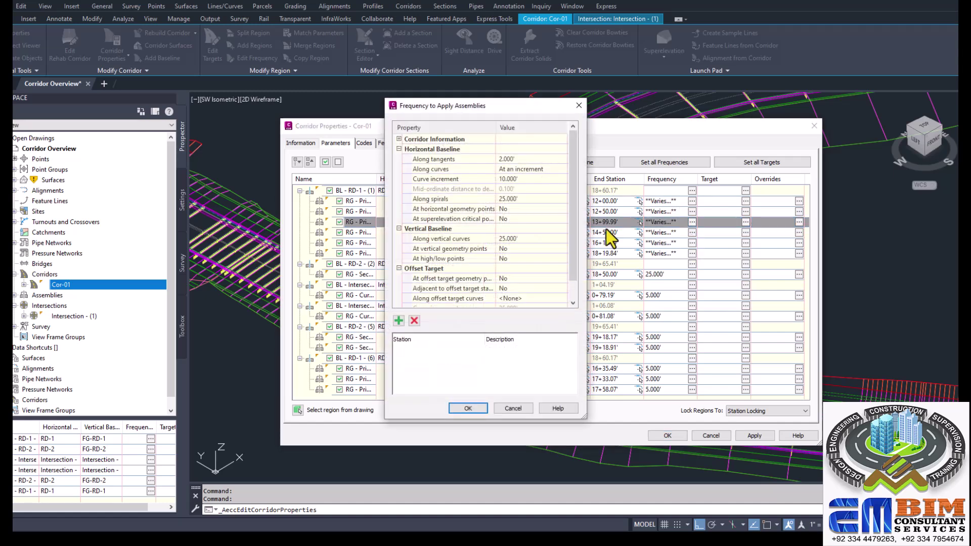
pyautogui.click(578, 106)
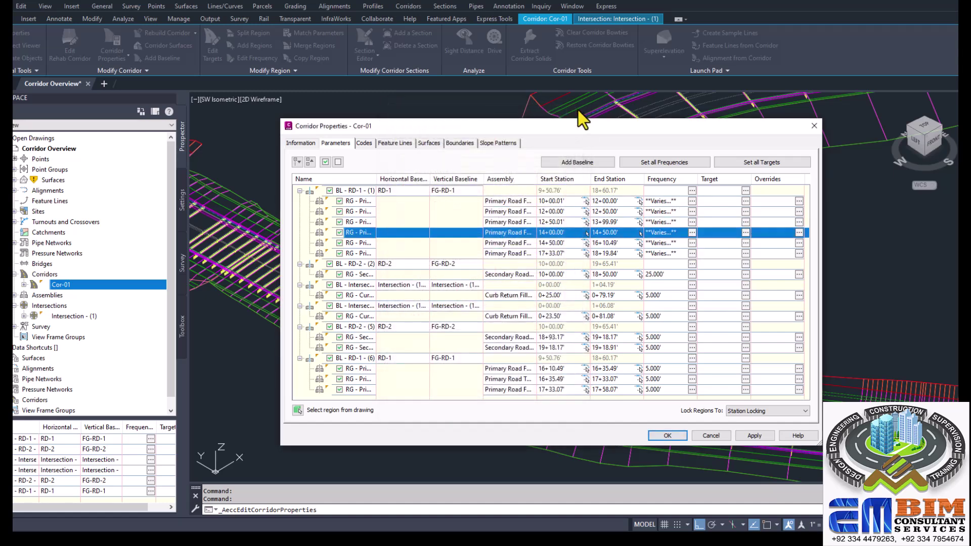
pyautogui.click(693, 245)
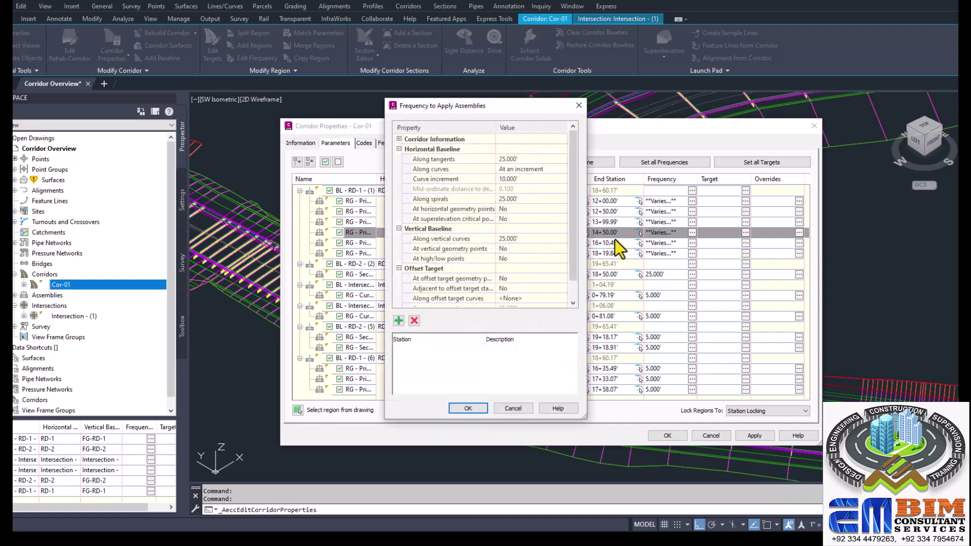
pyautogui.click(506, 411)
# - Open the target mapping of the RD-1 region starting at 12+50.01 and inspect the left lane's outside elevation target options
pyautogui.click(746, 222)
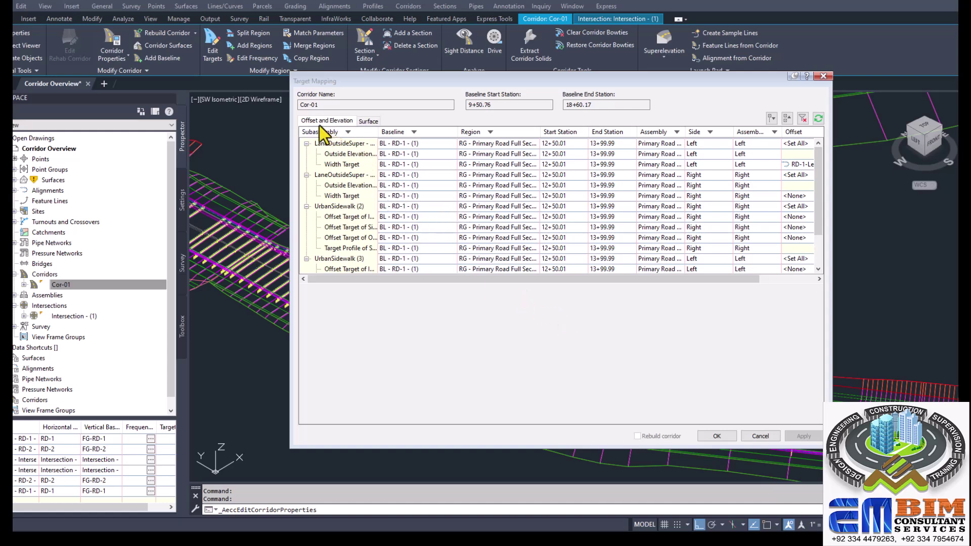
pyautogui.click(822, 77)
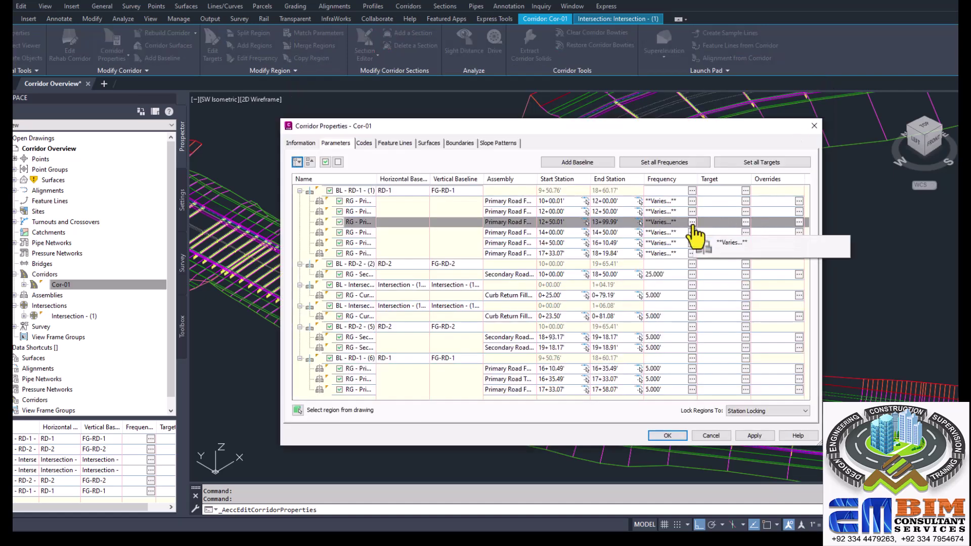
pyautogui.click(746, 223)
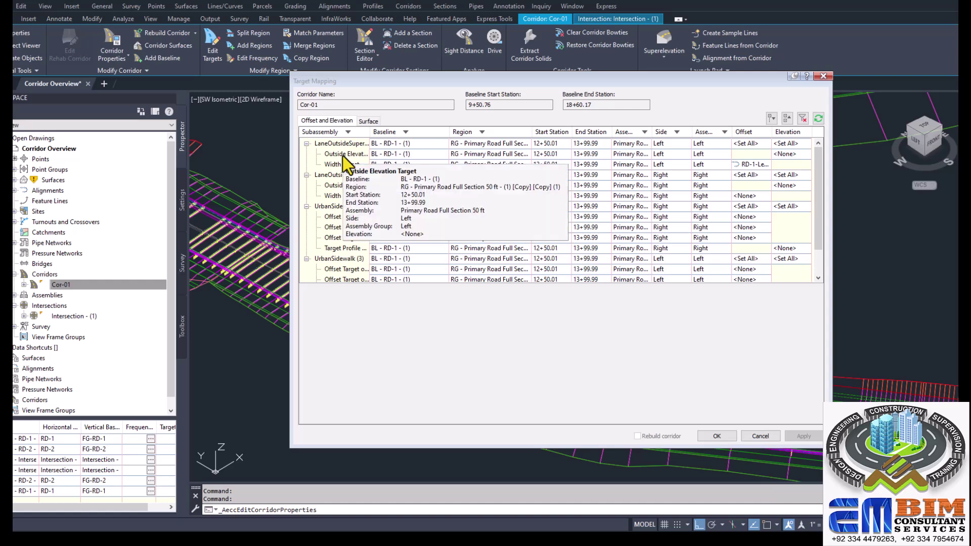
pyautogui.click(343, 154)
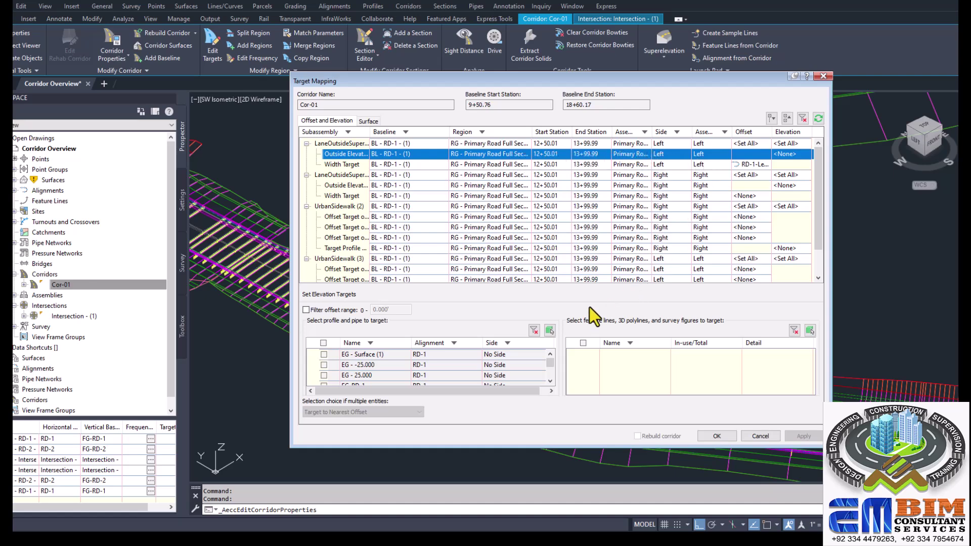
# - Inspect the side slope surface targets of the region, then leave the target mapping and corridor properties without changes
pyautogui.click(373, 121)
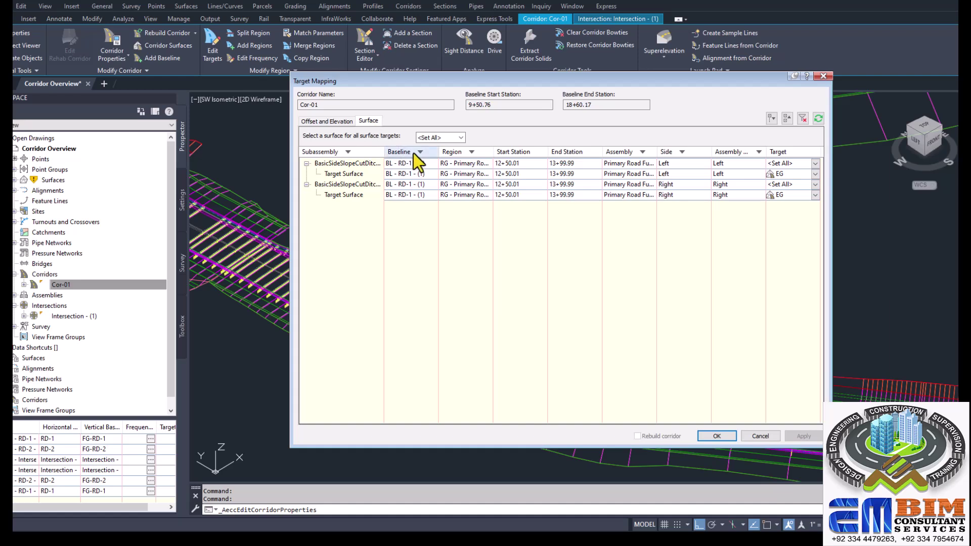
pyautogui.click(351, 173)
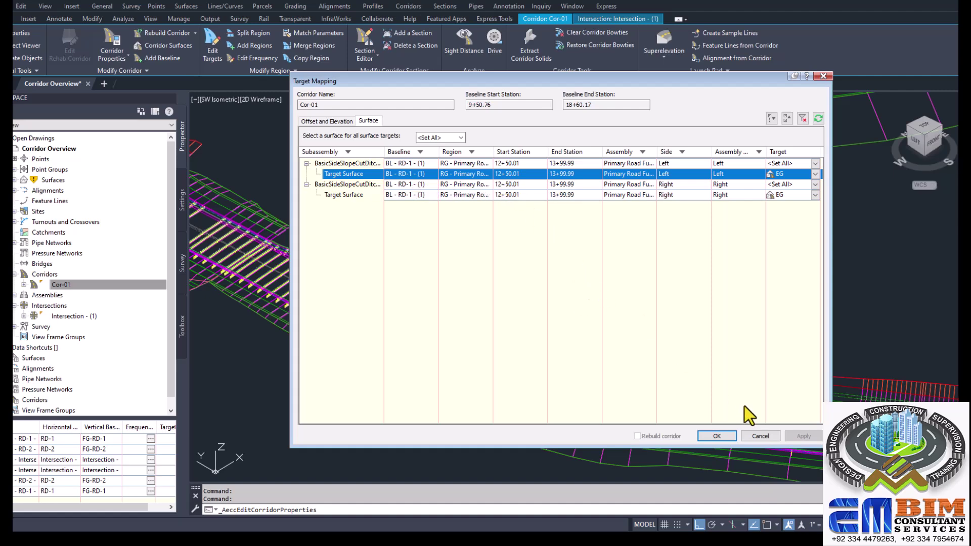
pyautogui.click(754, 435)
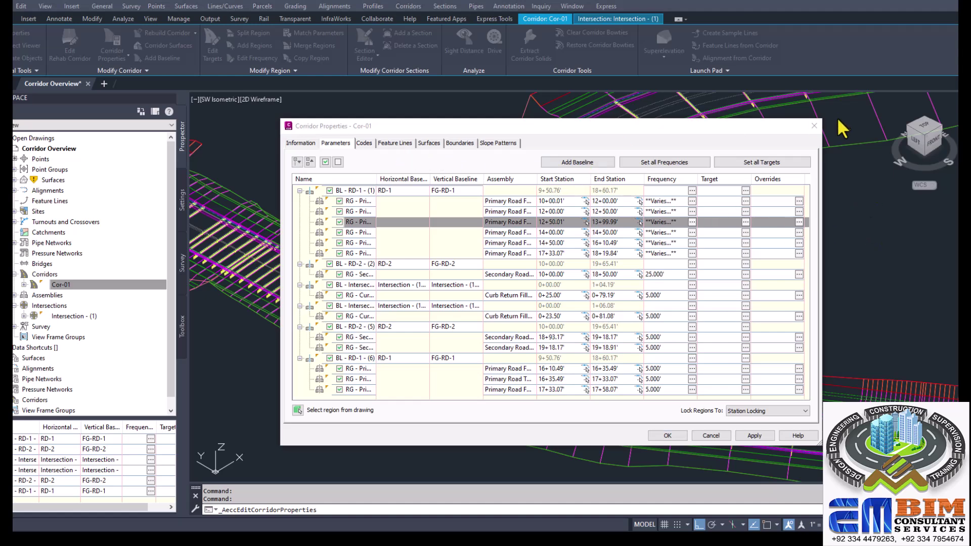
pyautogui.click(814, 125)
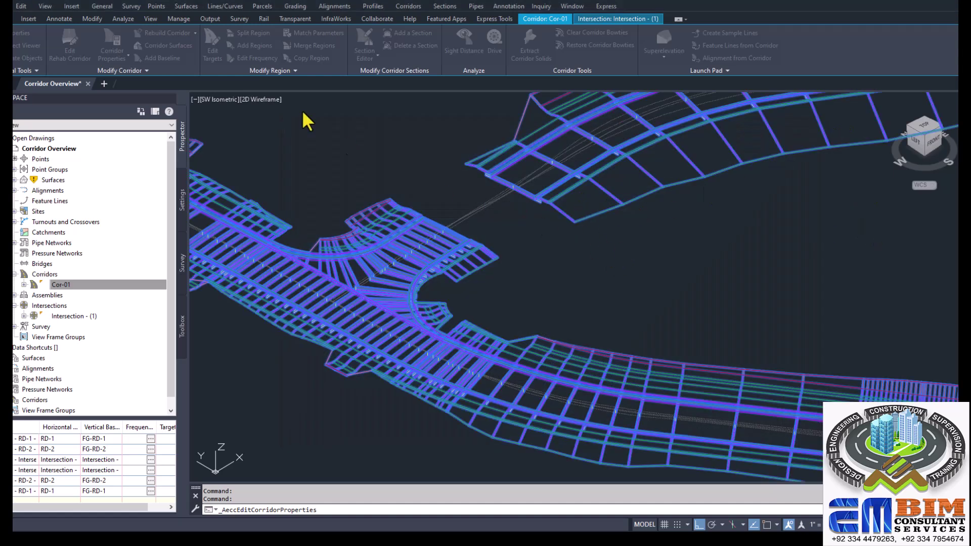
pyautogui.press('Escape')
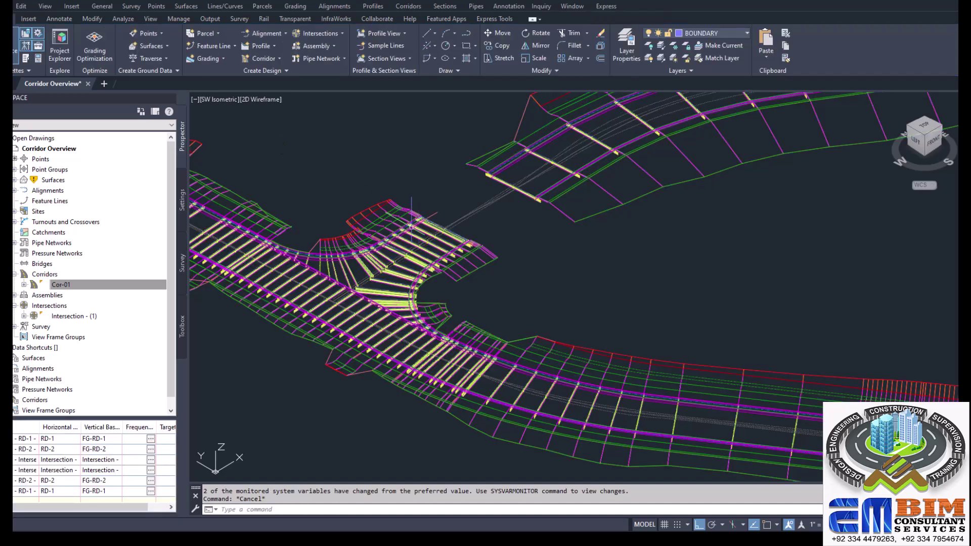
# - Reopen the corridor properties of Cor-01 and examine the link and point codes in its All Codes set
pyautogui.click(408, 217)
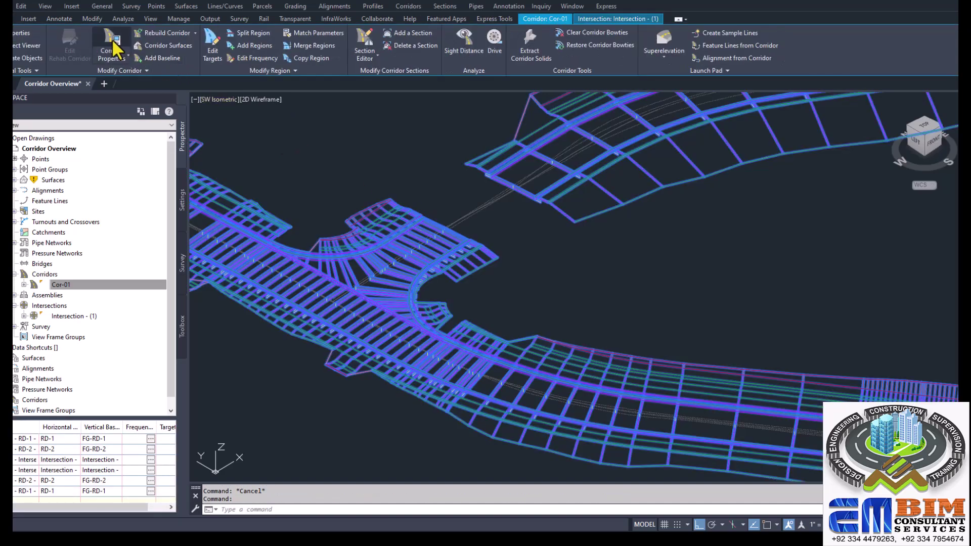
pyautogui.click(112, 44)
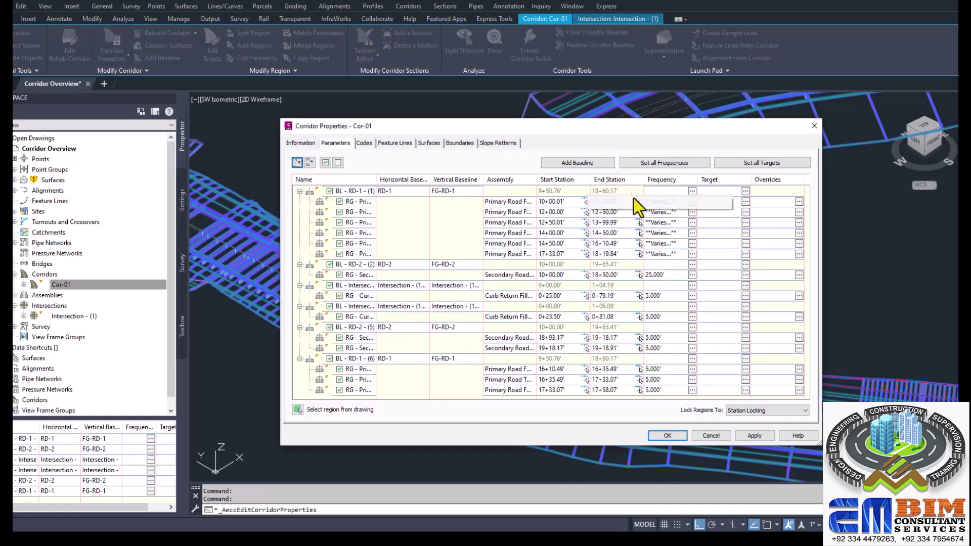
pyautogui.click(363, 144)
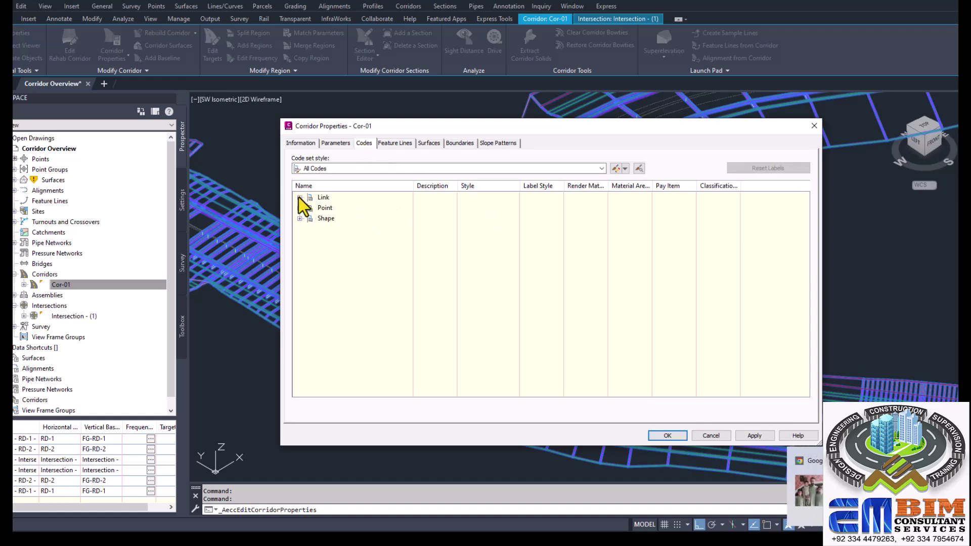
pyautogui.click(299, 197)
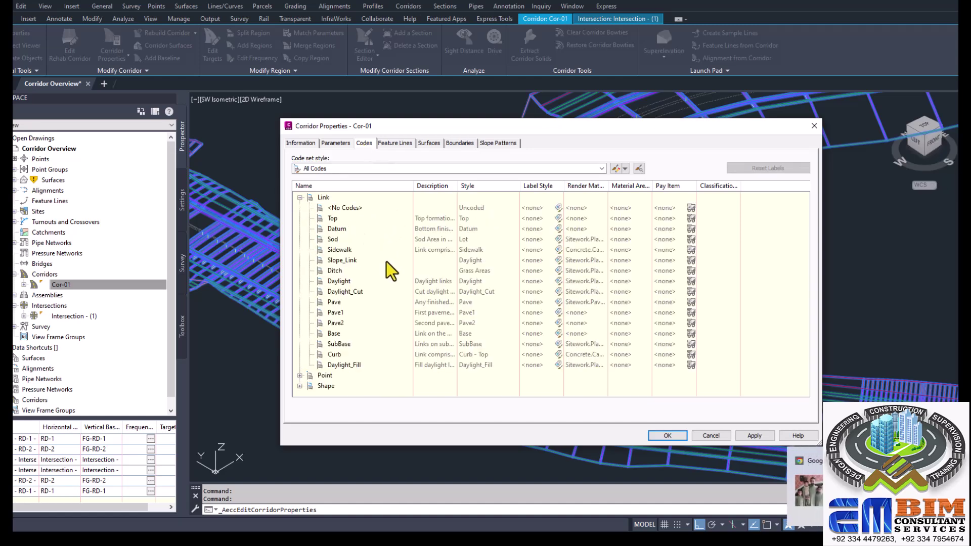
pyautogui.click(299, 376)
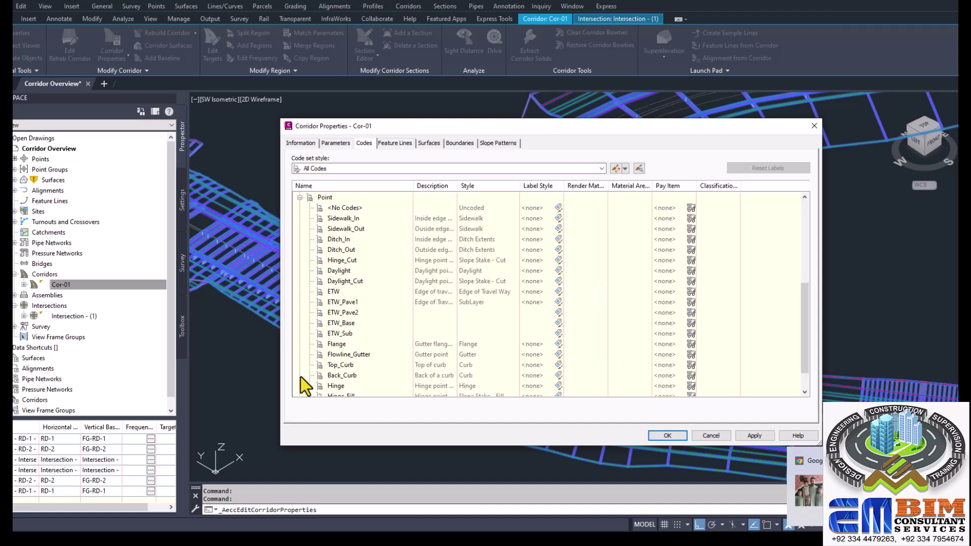
# - Review the feature lines of Cor-01 and inspect the Daylight_Cut code and its description
pyautogui.click(387, 146)
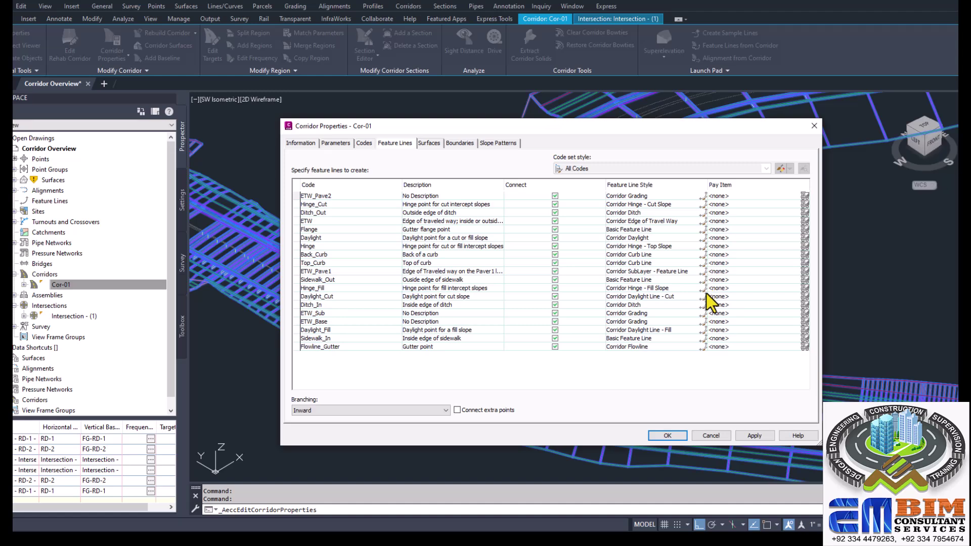
pyautogui.moveTo(839, 538)
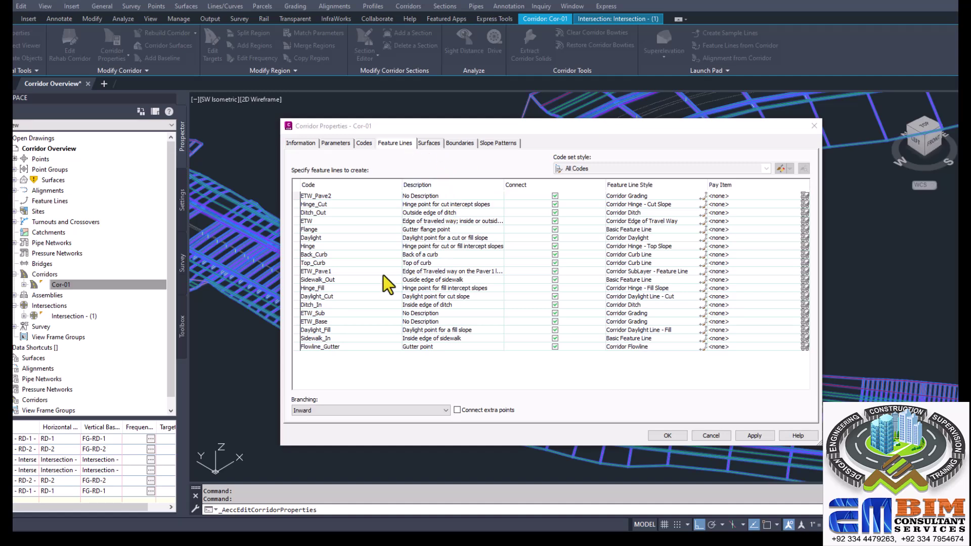
pyautogui.click(331, 297)
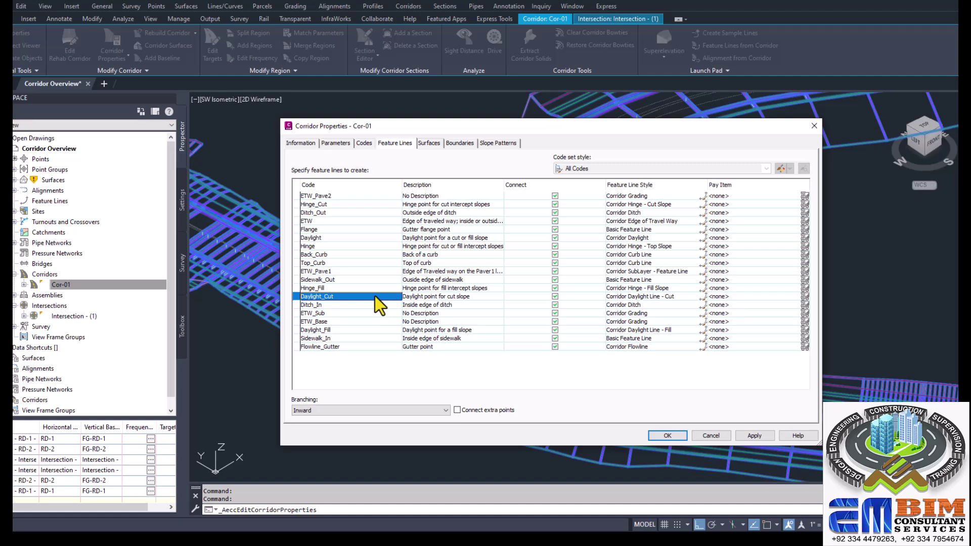
pyautogui.click(429, 299)
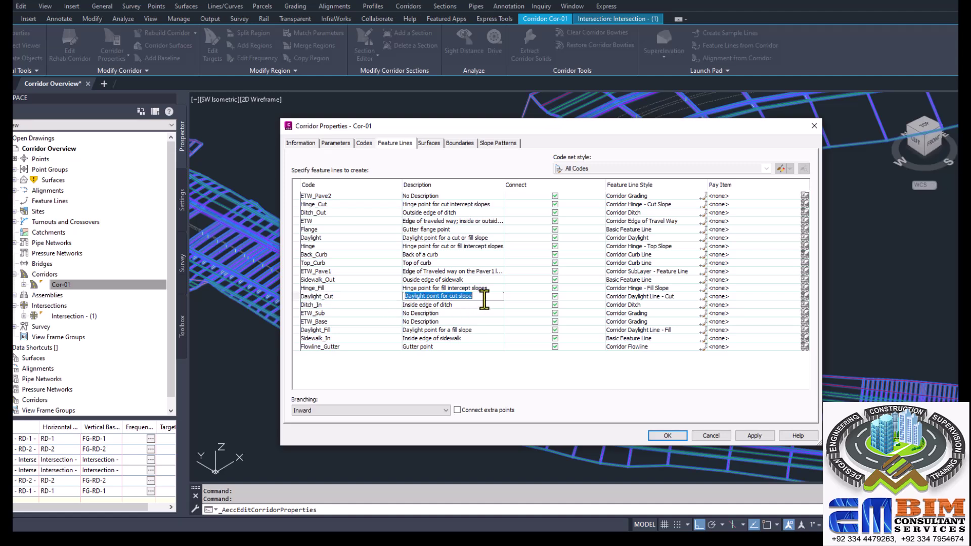
# - Examine the display settings of Daylight_Cut's Corridor Daylight Line - Cut style without editing them, and close the corridor properties
pyautogui.click(702, 298)
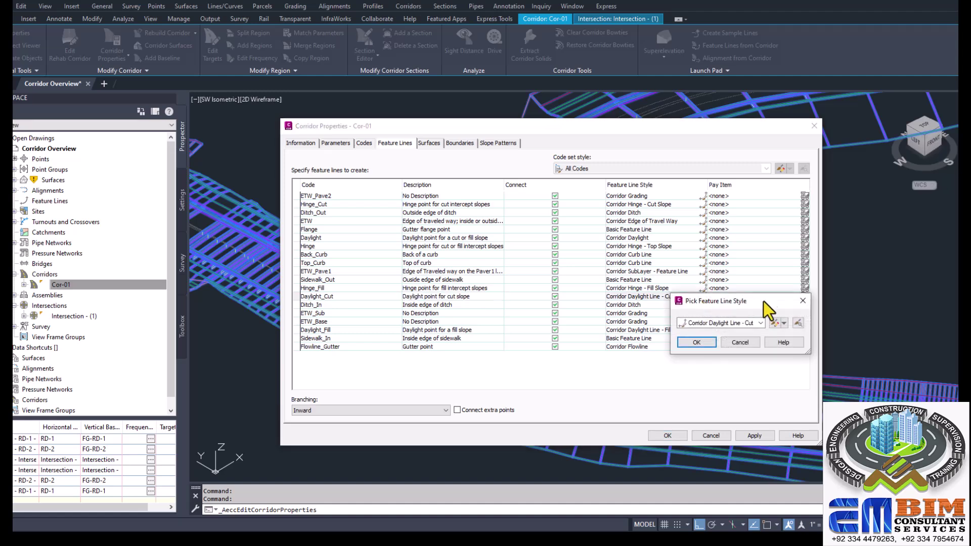
pyautogui.click(784, 322)
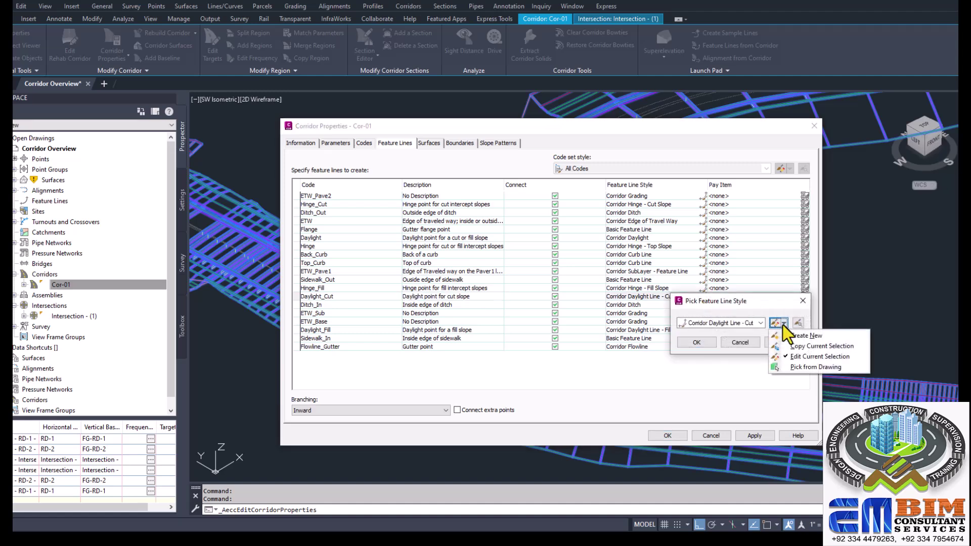
pyautogui.click(808, 357)
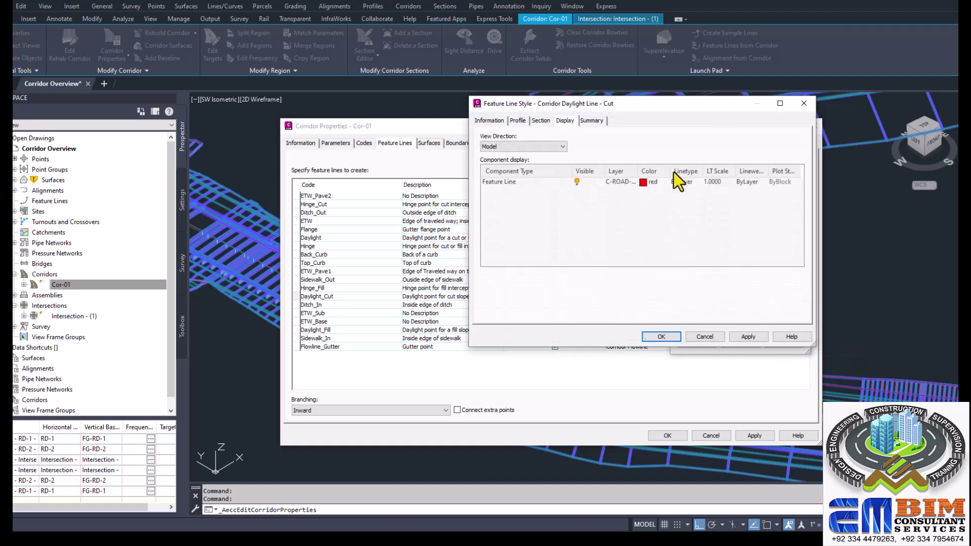
pyautogui.click(804, 103)
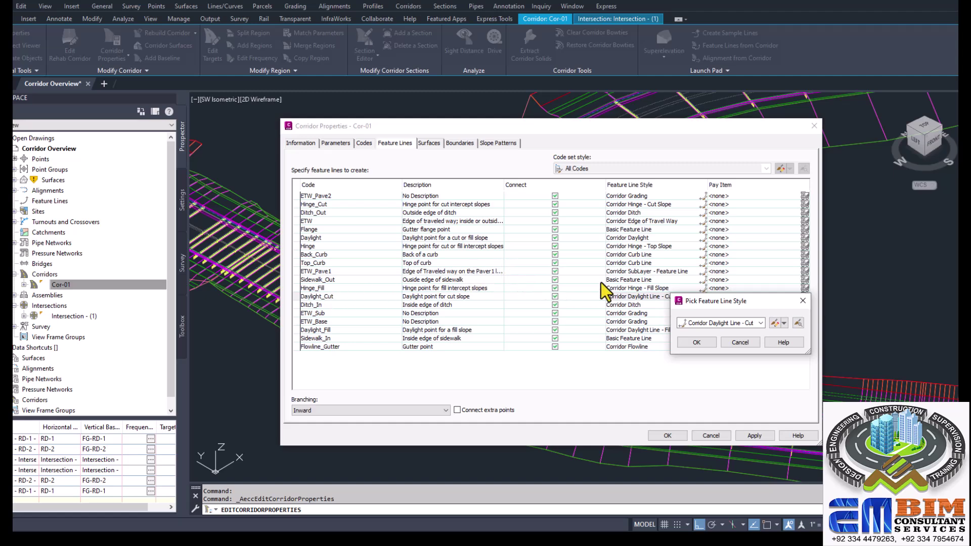
pyautogui.click(801, 302)
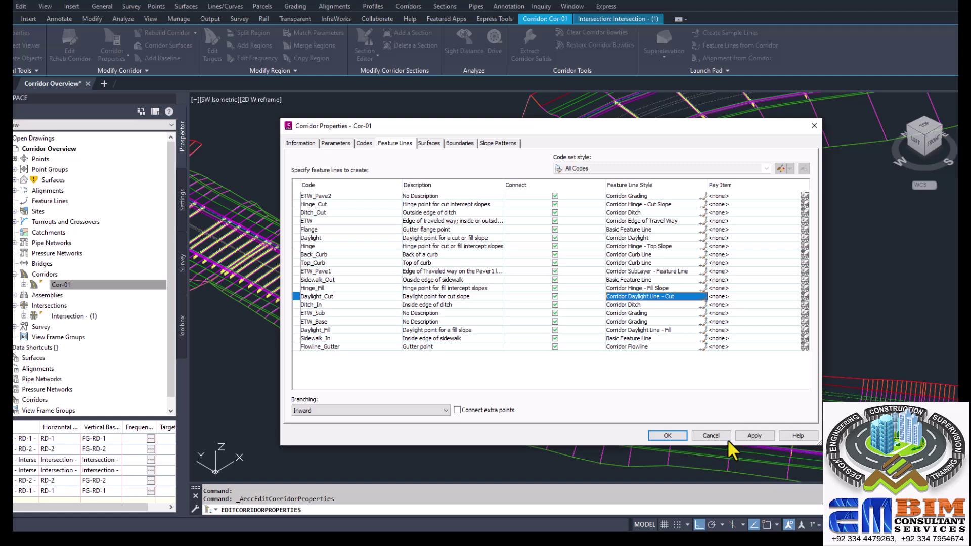
pyautogui.press('Return')
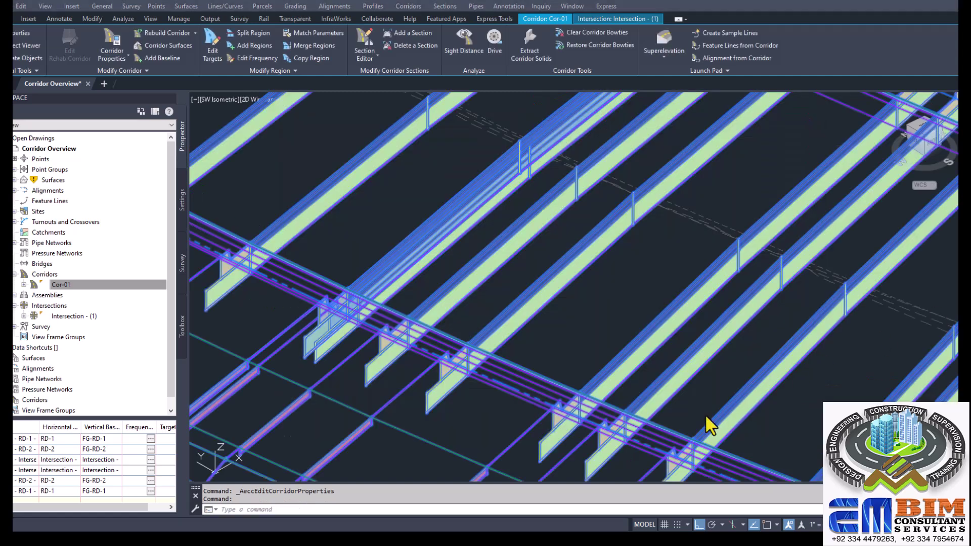
# - Examine the corridor's sections up close, then inspect the shaded corridor from several angles in the Object Viewer and close it
pyautogui.scroll(2, 485, 349)
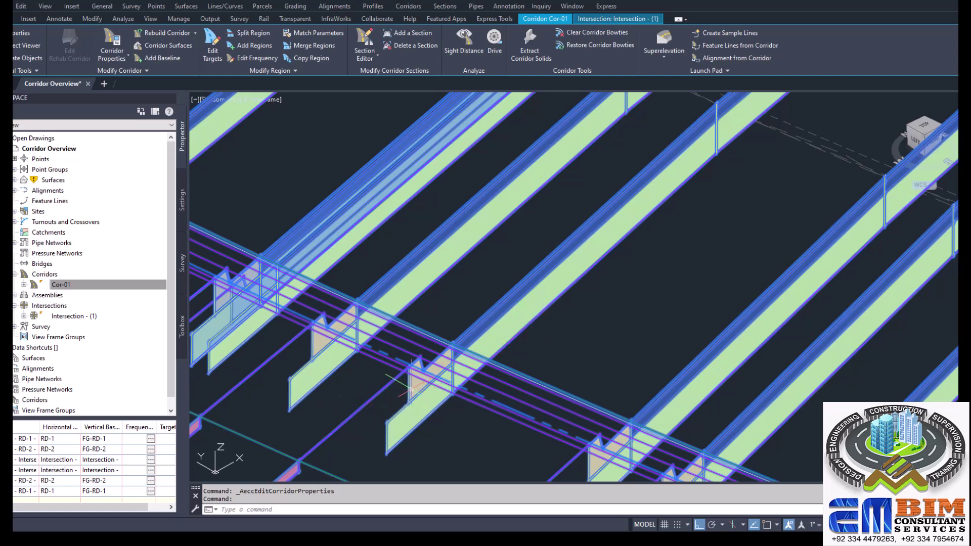
pyautogui.scroll(-2, 426, 376)
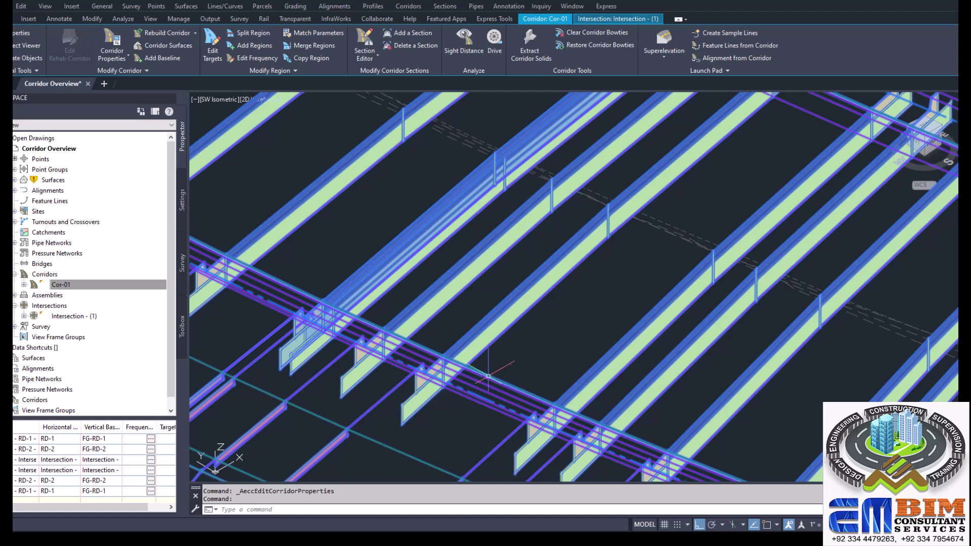
pyautogui.scroll(-1, 491, 364)
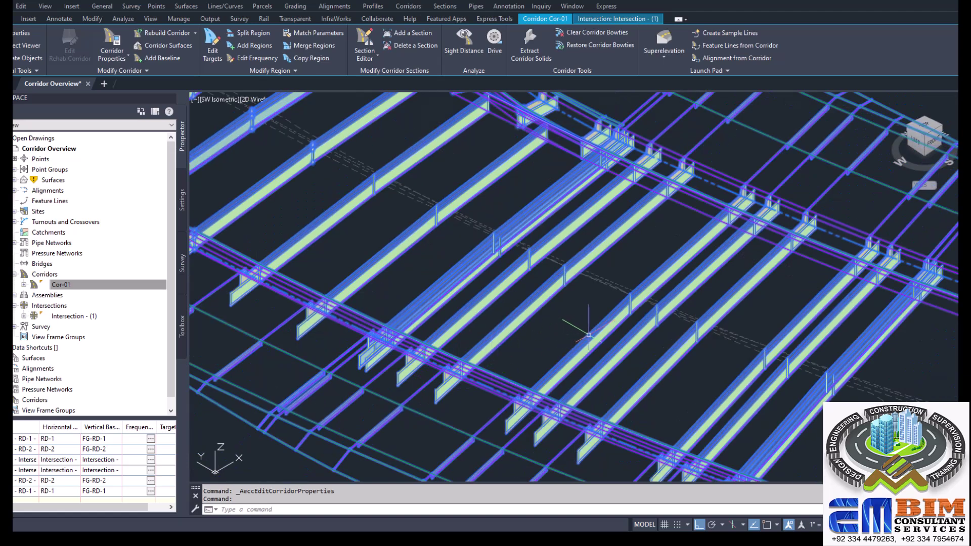
pyautogui.rightClick(586, 103)
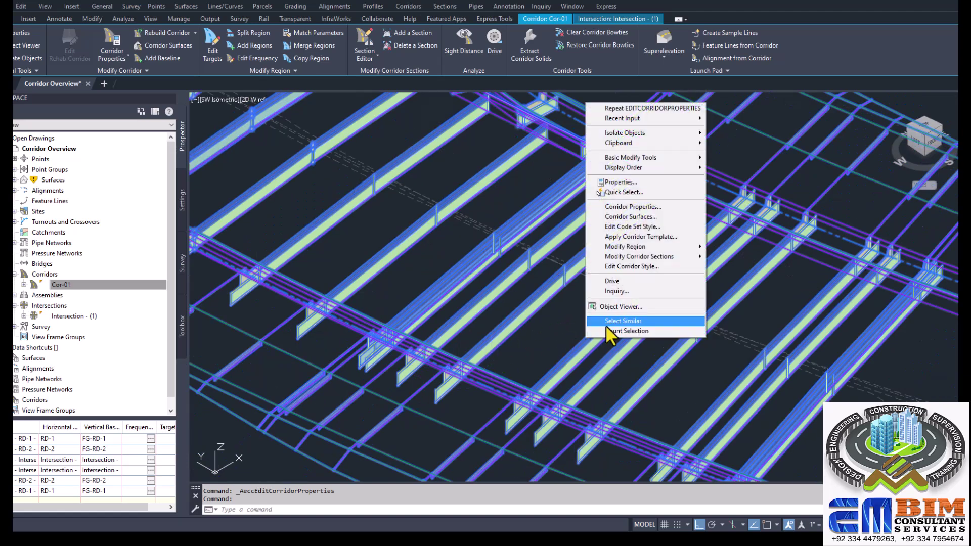
pyautogui.click(614, 306)
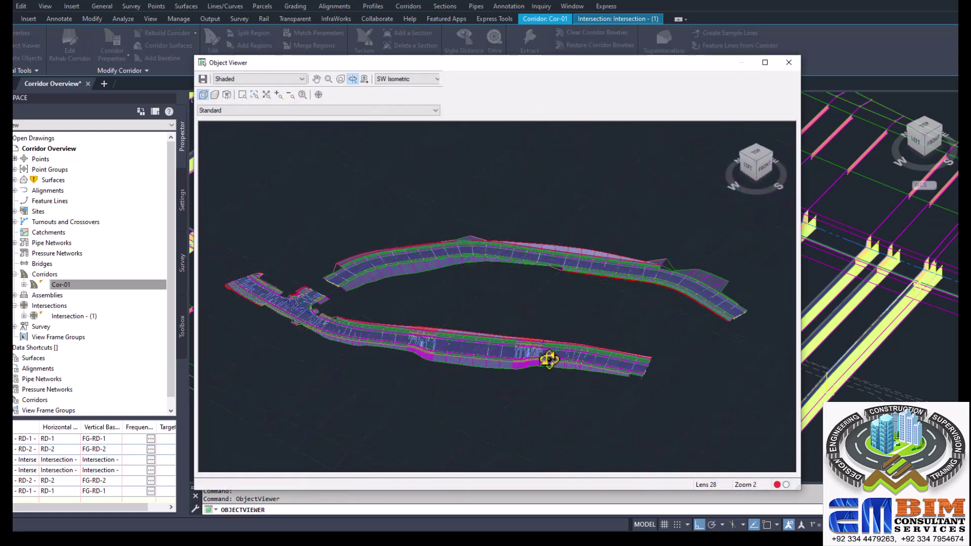
pyautogui.scroll(4, 548, 358)
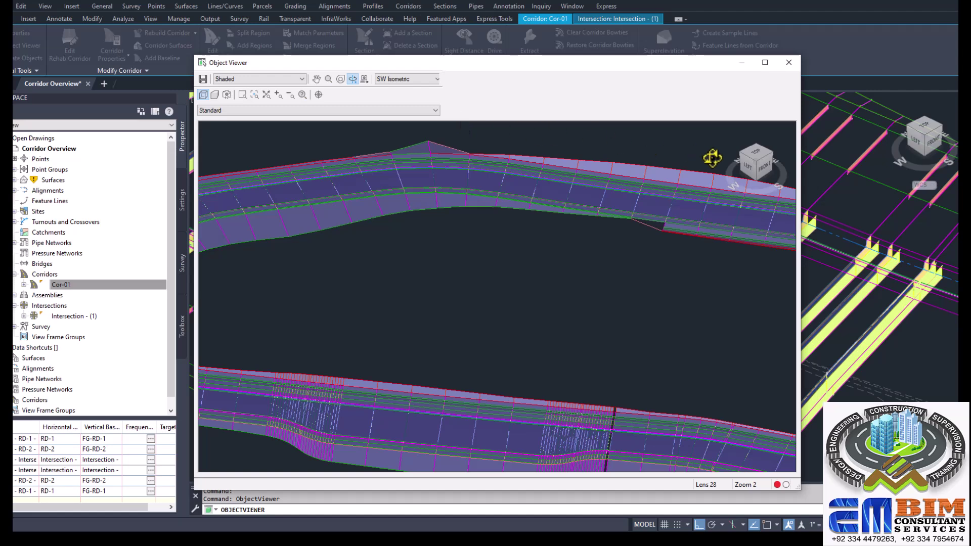
pyautogui.click(772, 159)
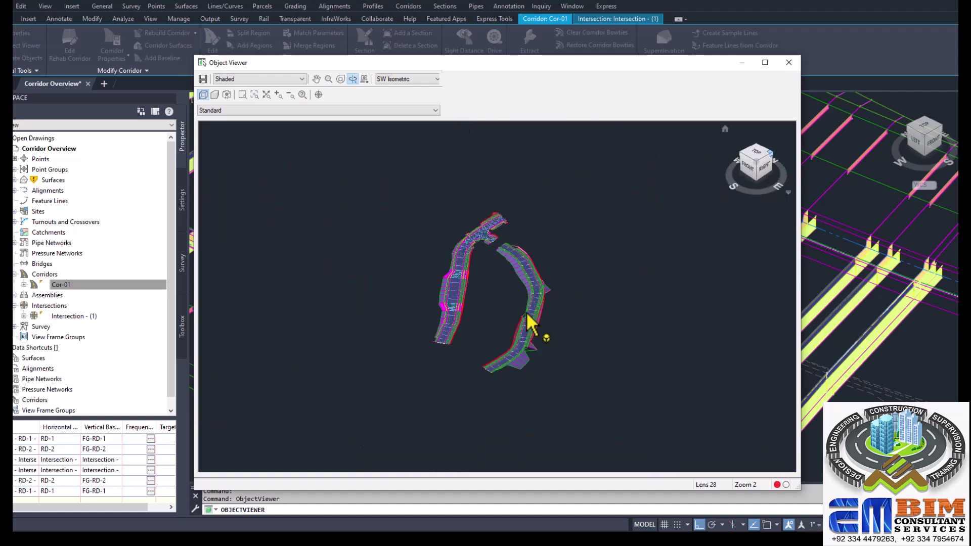
pyautogui.scroll(5, 526, 324)
pyautogui.scroll(-5, 673, 293)
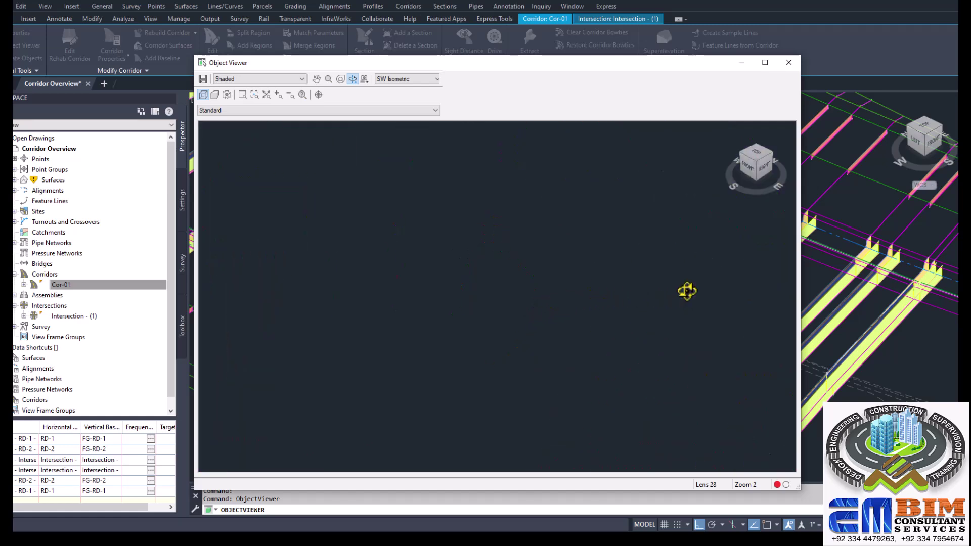
pyautogui.scroll(5, 652, 329)
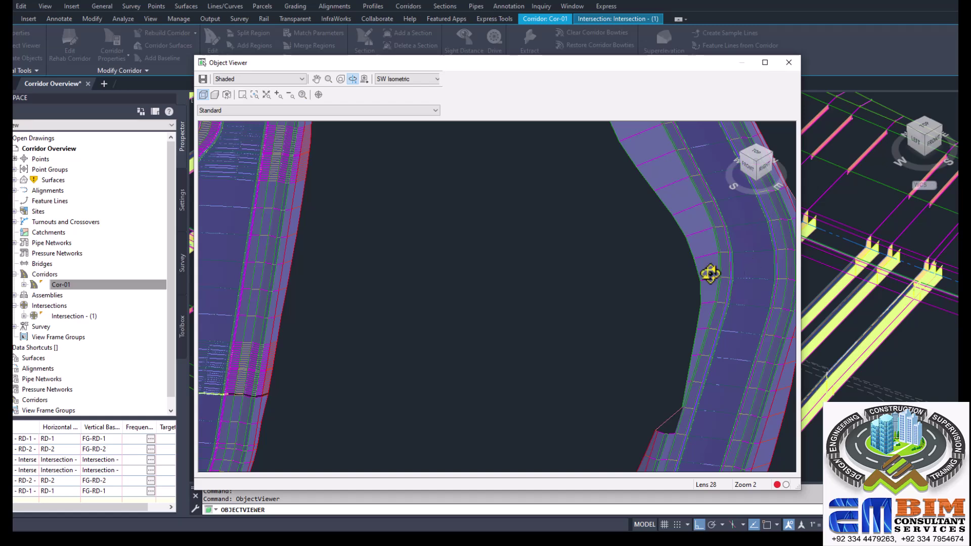
pyautogui.moveTo(607, 279); pyautogui.dragTo(431, 222)
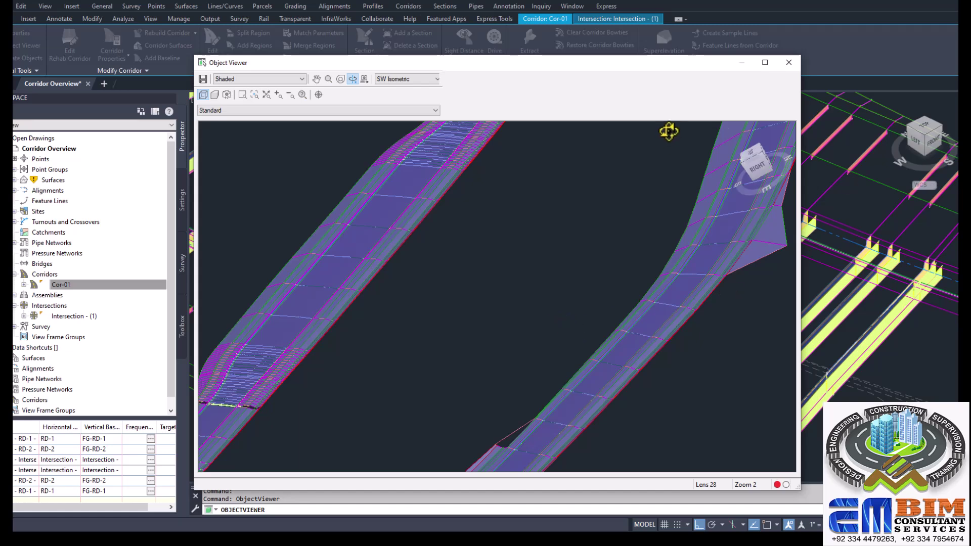
pyautogui.click(787, 62)
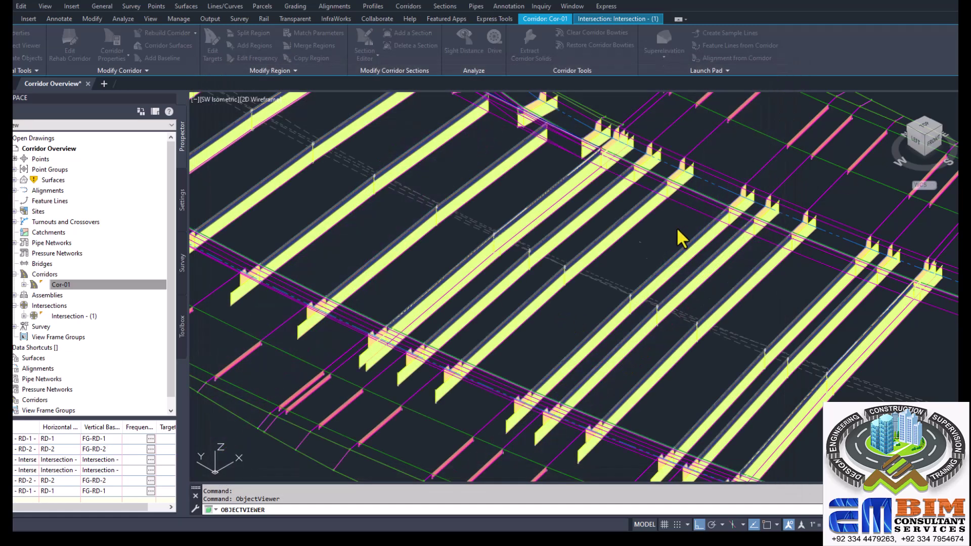